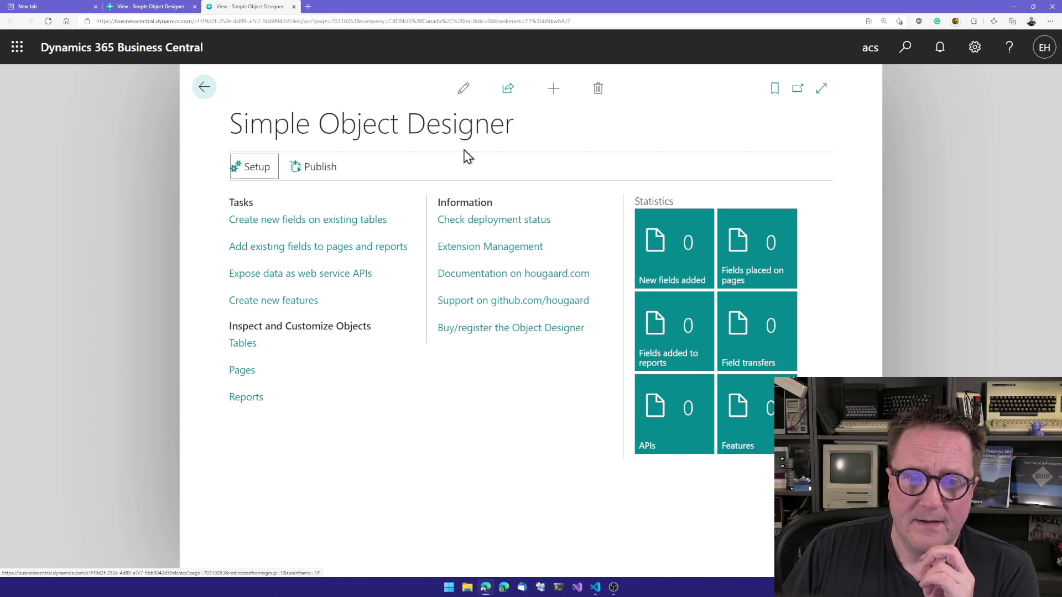
# Start a new field line on Customer table 18 named VisitDate.
pyautogui.rightClick(321, 226)
pyautogui.click(299, 221)
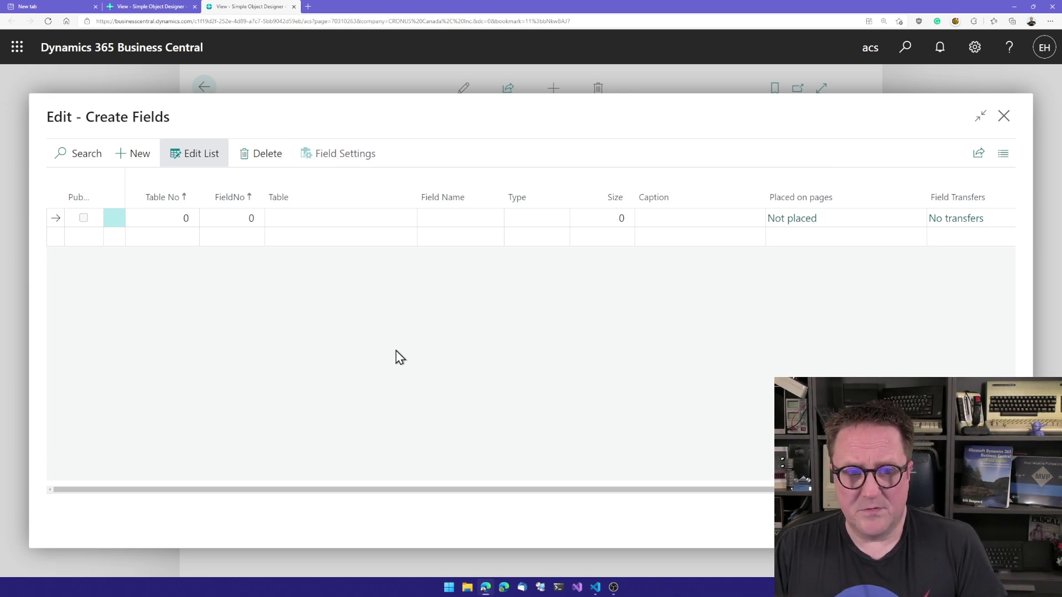
pyautogui.click(170, 216)
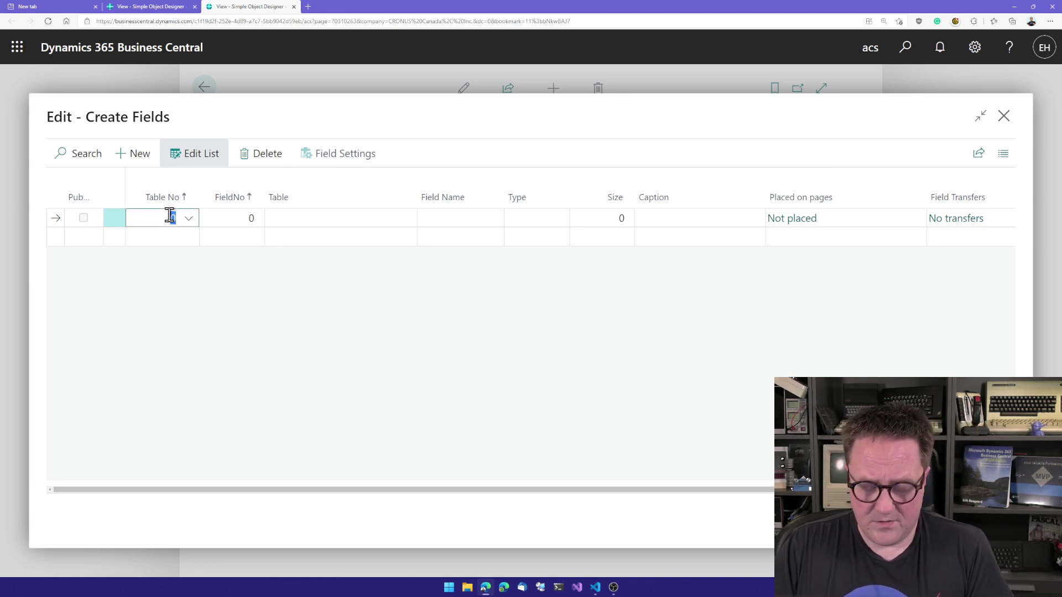
pyautogui.write('18')
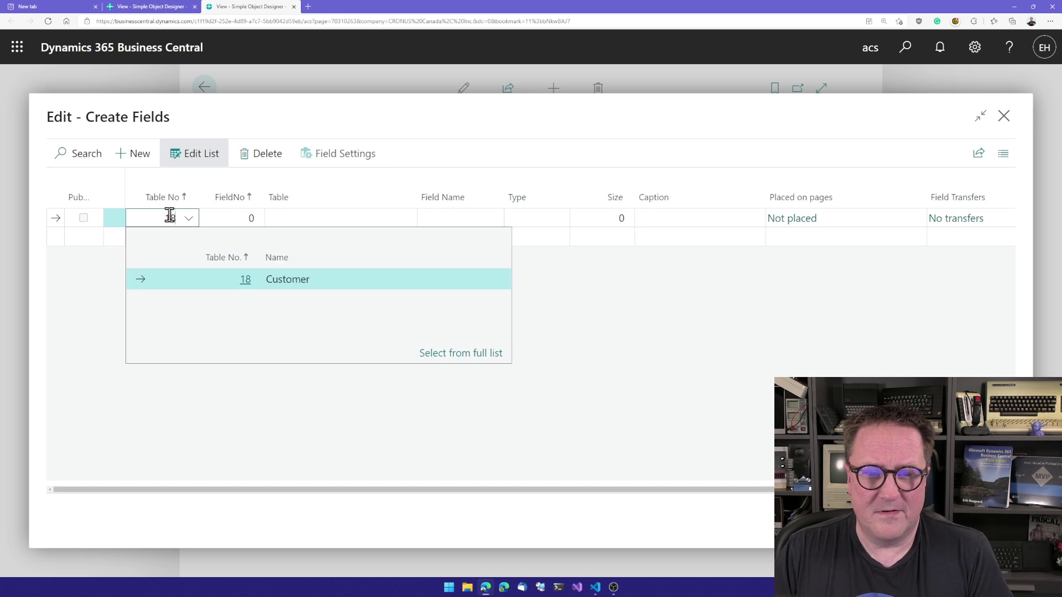
pyautogui.press('Tab')
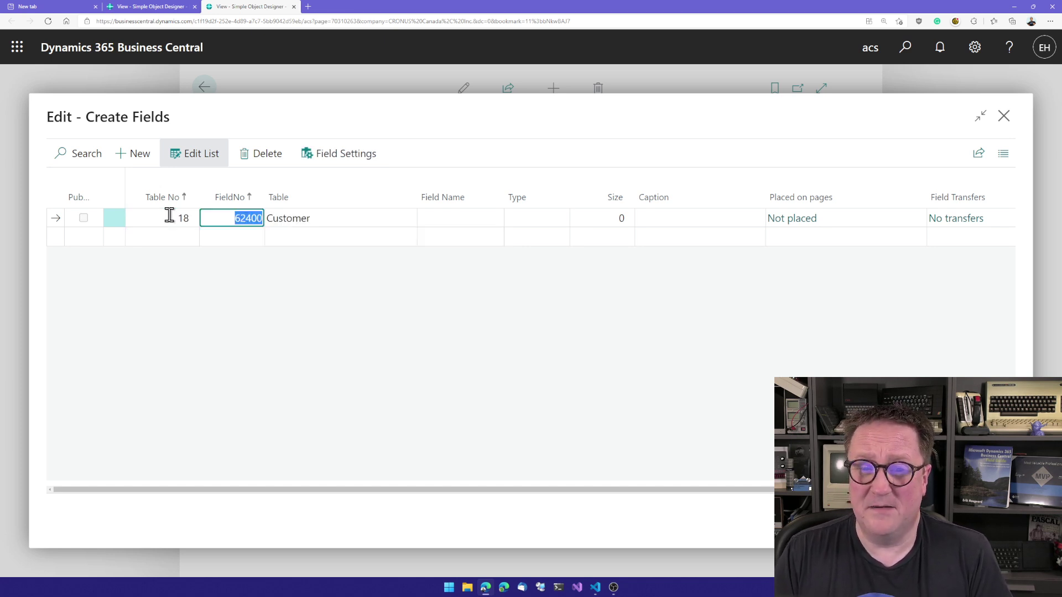
pyautogui.press('Tab')
pyautogui.press('Tab')
pyautogui.hotkey('shift', 'Tab')
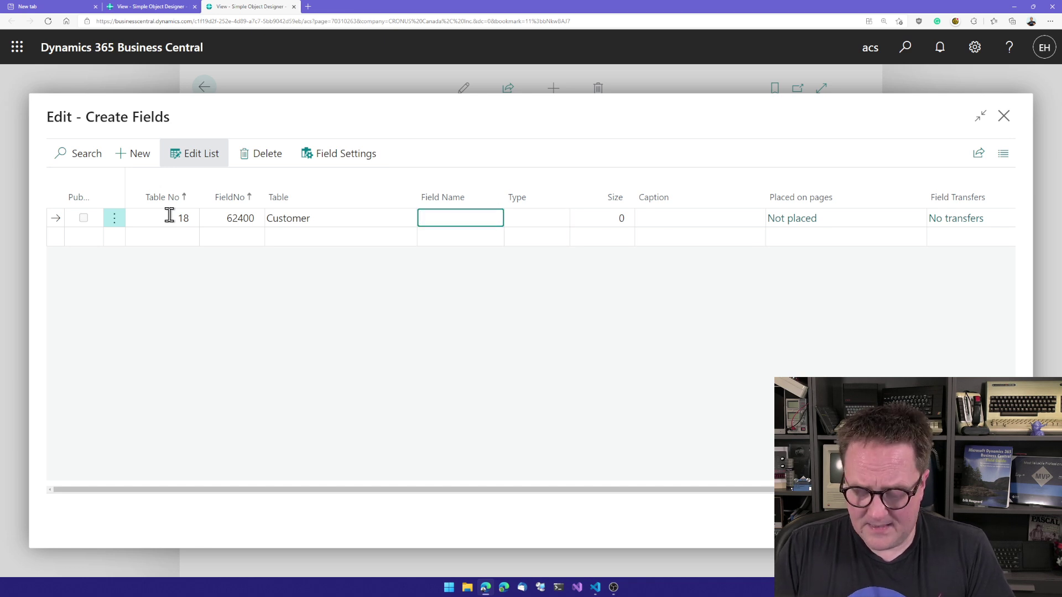
pyautogui.write('VisitDate')
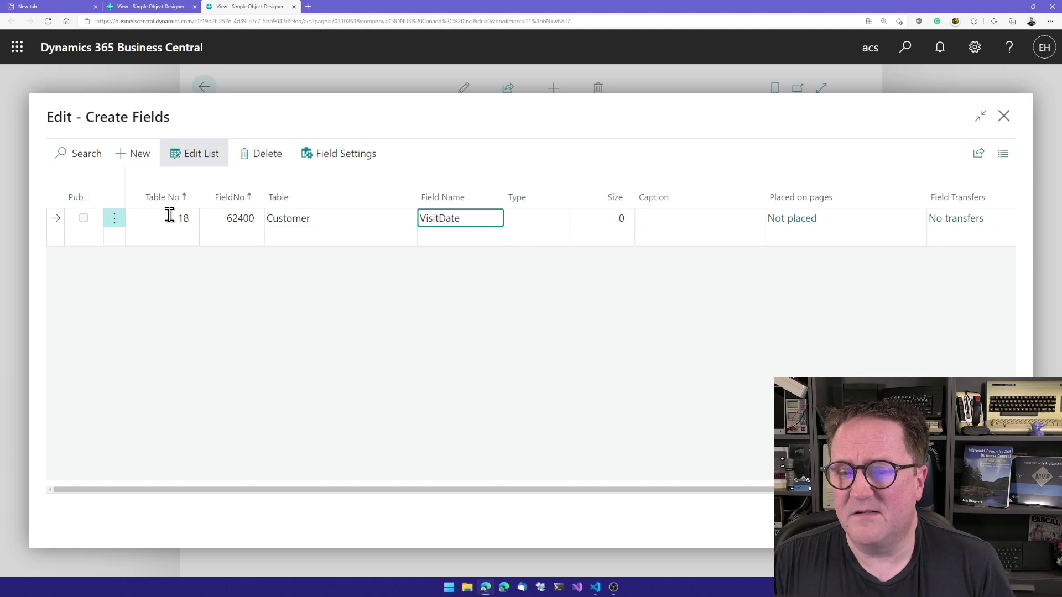
# Make VisitDate a Date field with the caption 'Visit Date'.
pyautogui.press('Tab')
pyautogui.write('de')
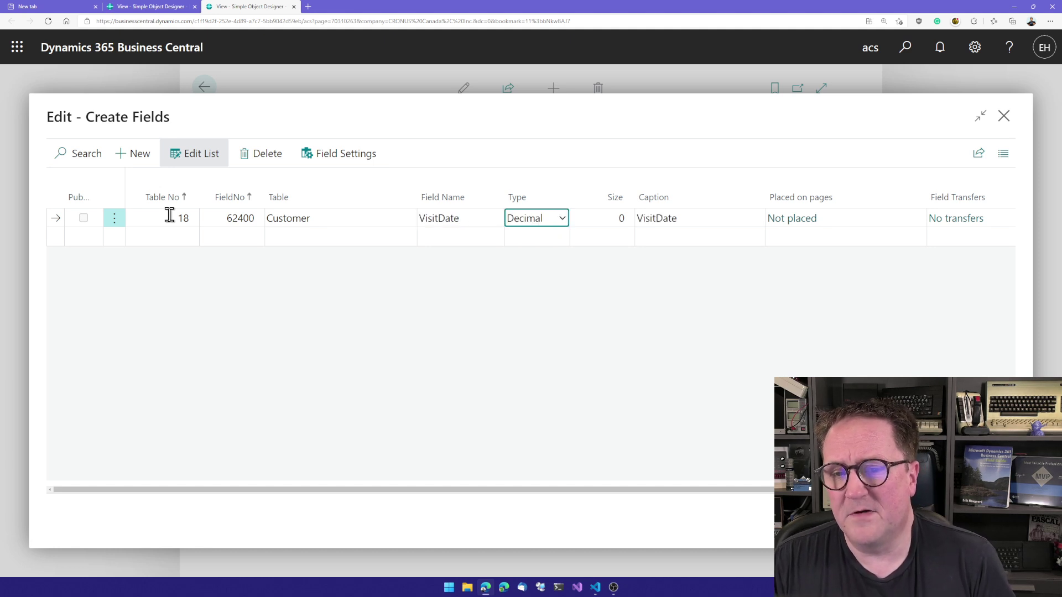
pyautogui.write('da')
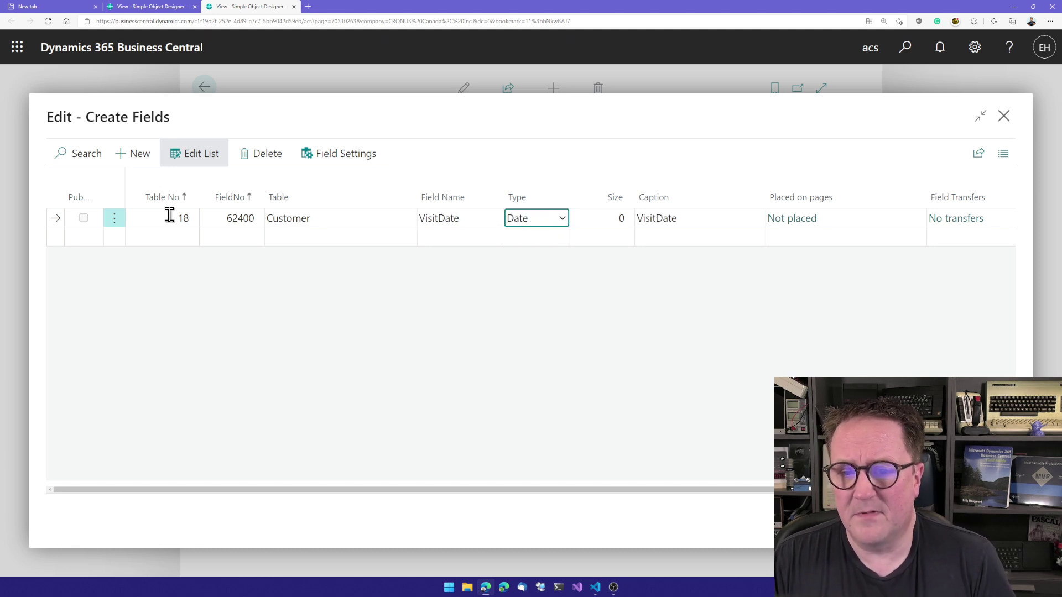
pyautogui.click(562, 221)
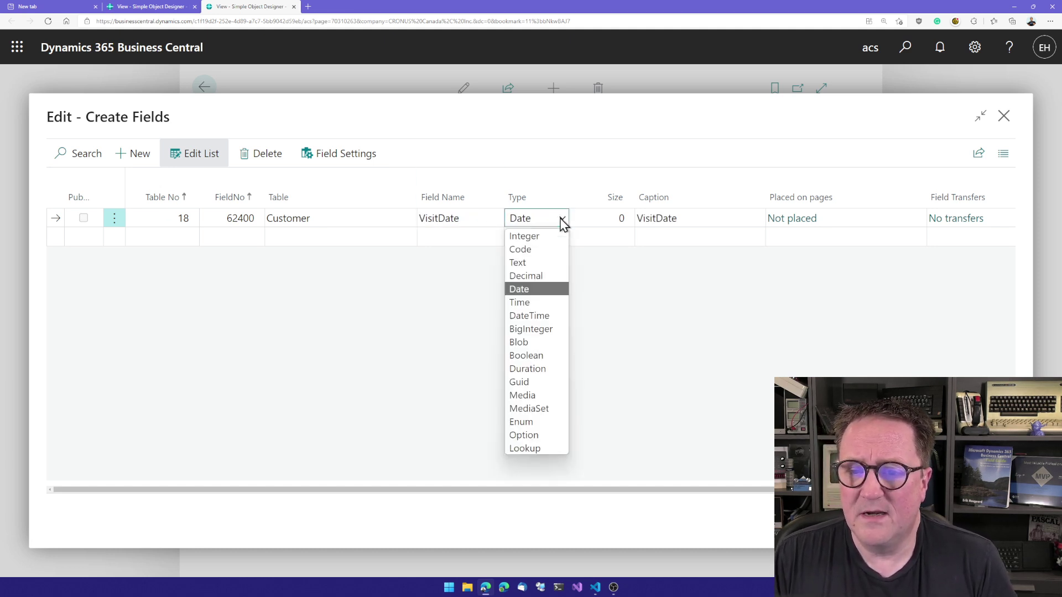
pyautogui.click(541, 293)
pyautogui.press('Tab')
pyautogui.press('Tab')
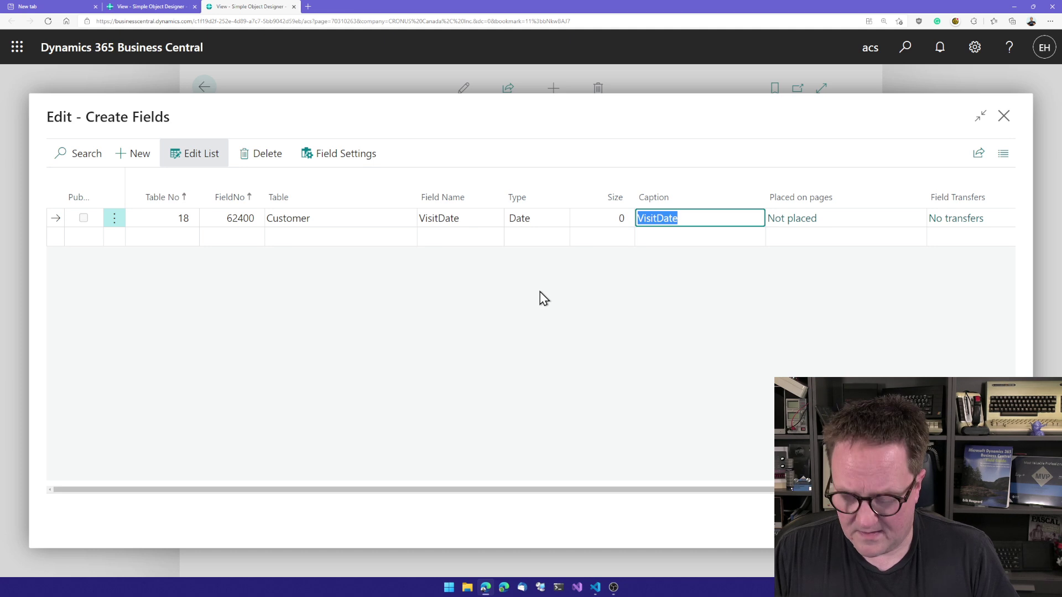
pyautogui.write('Visit Date')
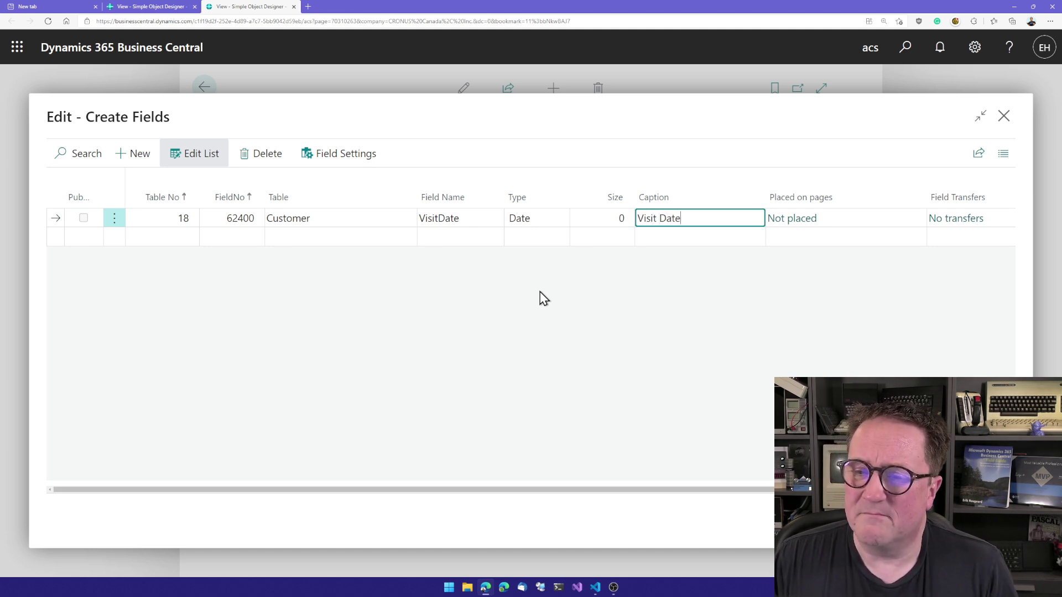
pyautogui.press('Tab')
pyautogui.press('Up')
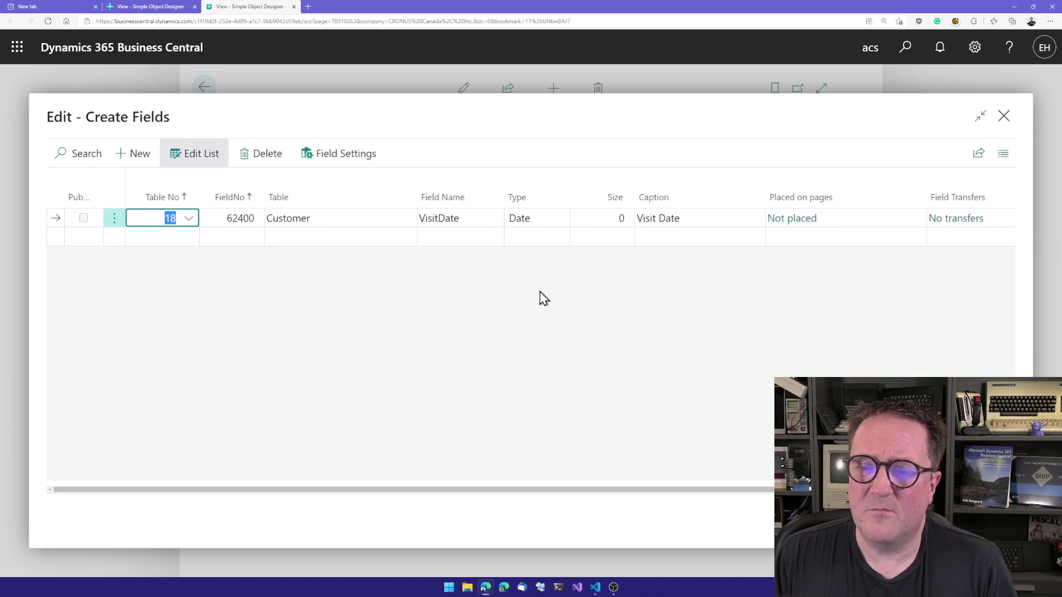
# Activate VisitDate's transfer to Sales Header via Sell-to Customer No., creating the Sales Header field.
pyautogui.moveTo(590, 493); pyautogui.dragTo(775, 491)
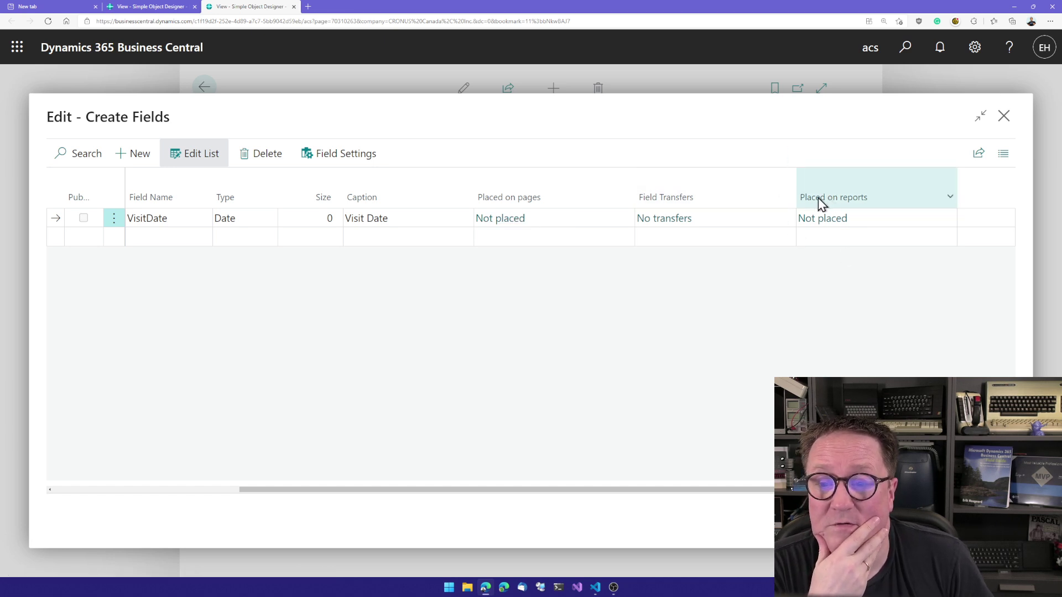
pyautogui.click(657, 220)
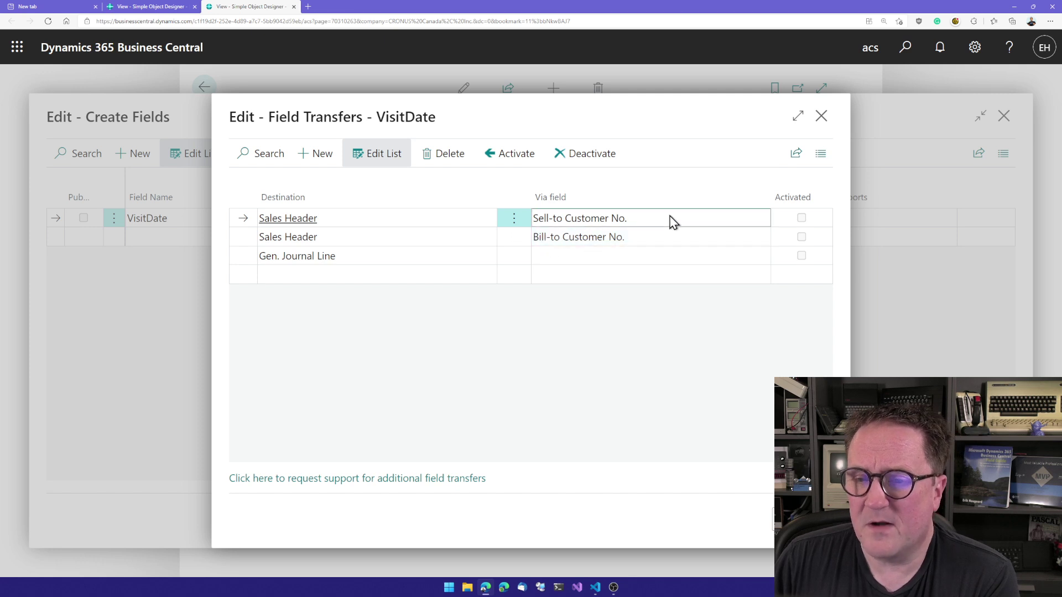
pyautogui.click(513, 158)
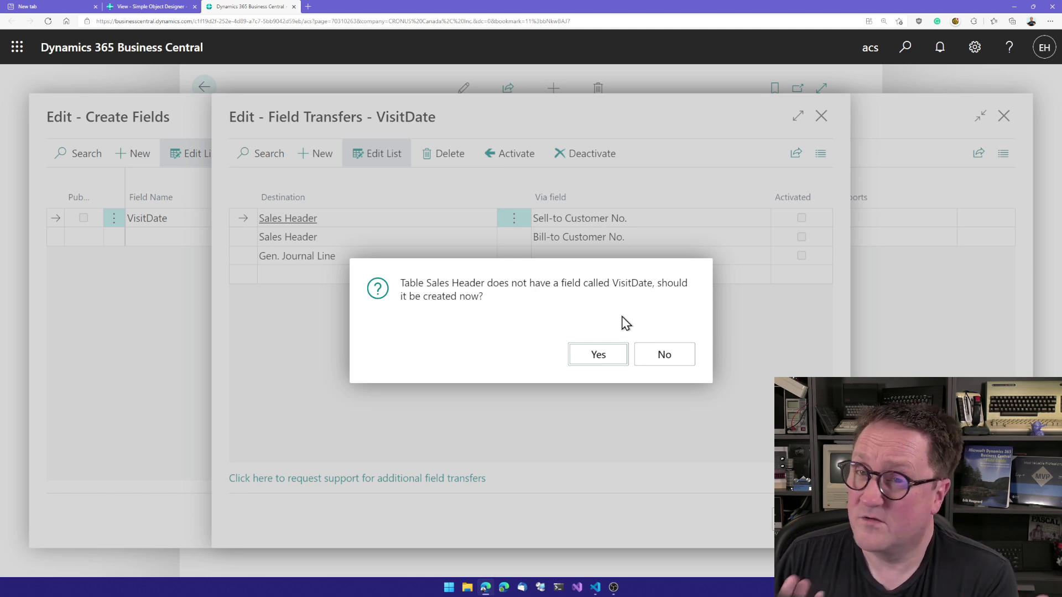
pyautogui.click(592, 360)
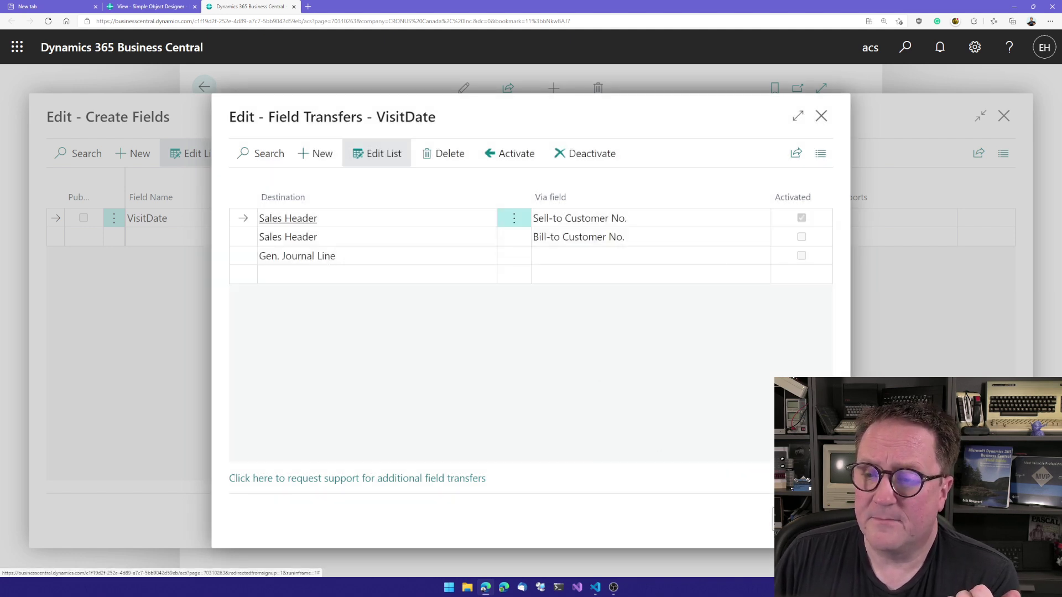
pyautogui.press('Escape')
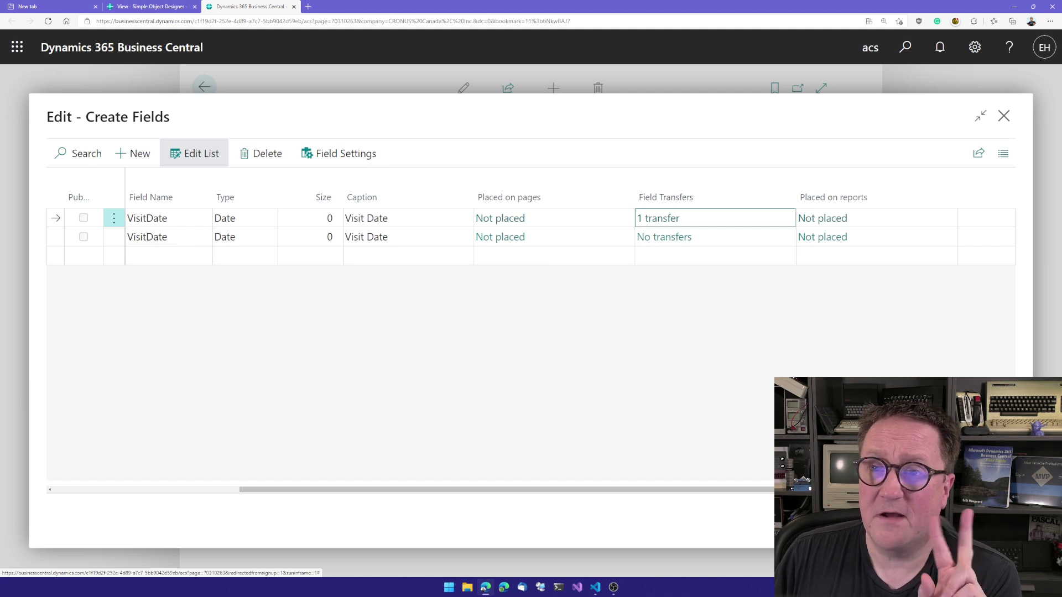
# Activate Sales Header VisitDate transfers to Sales Shipment, Sales Invoice and Sales Cr.Memo Headers.
pyautogui.moveTo(678, 491); pyautogui.dragTo(613, 499)
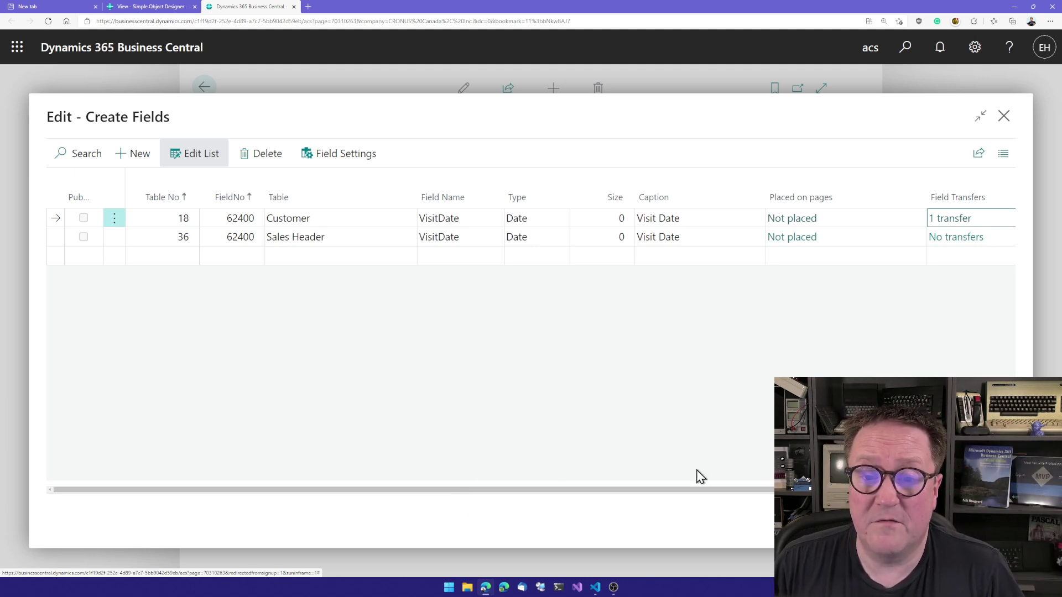
pyautogui.click(948, 238)
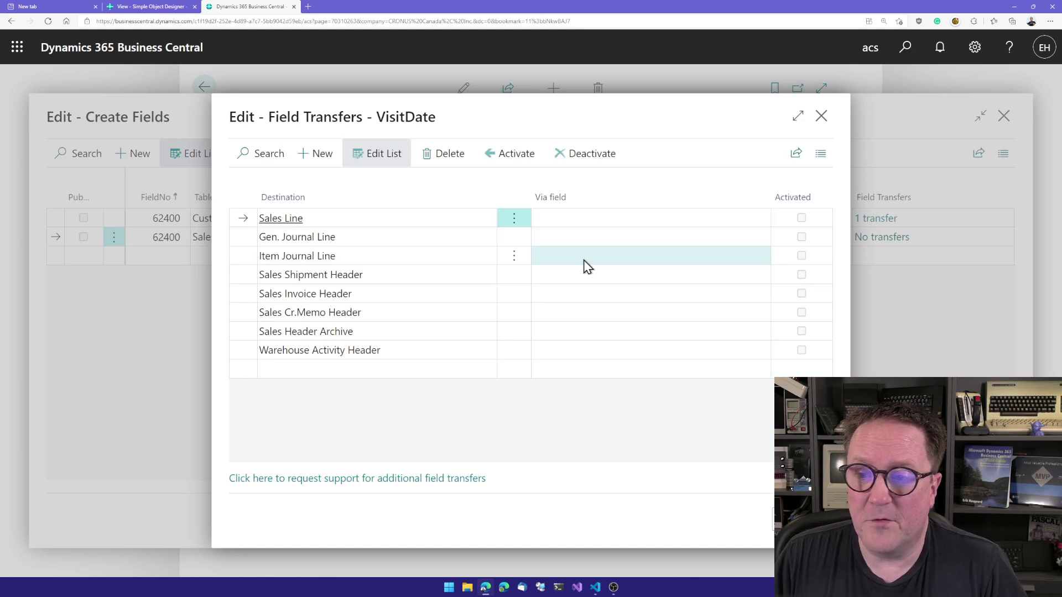
pyautogui.click(610, 279)
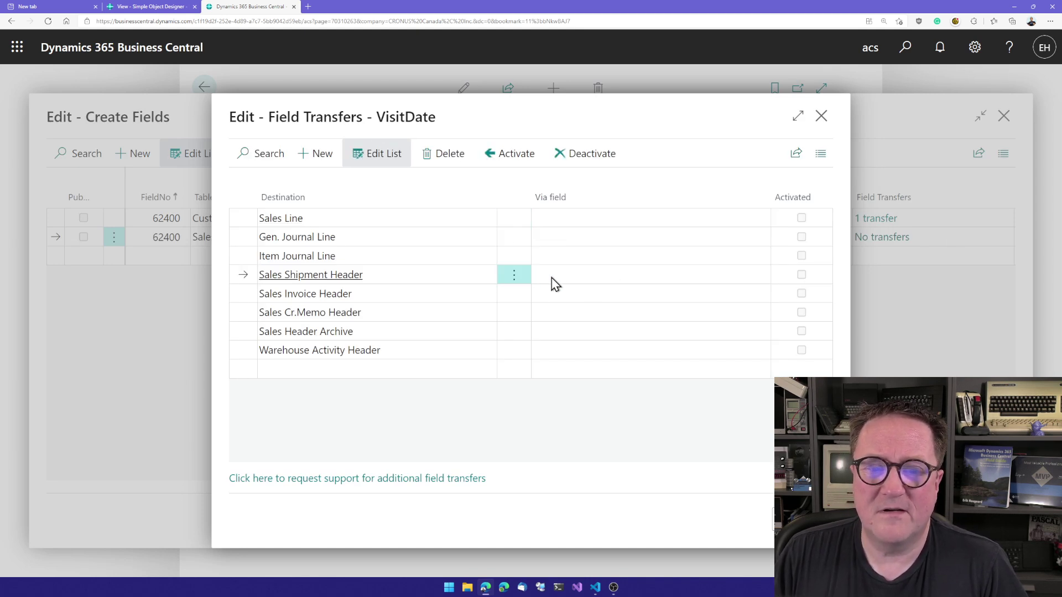
pyautogui.click(512, 160)
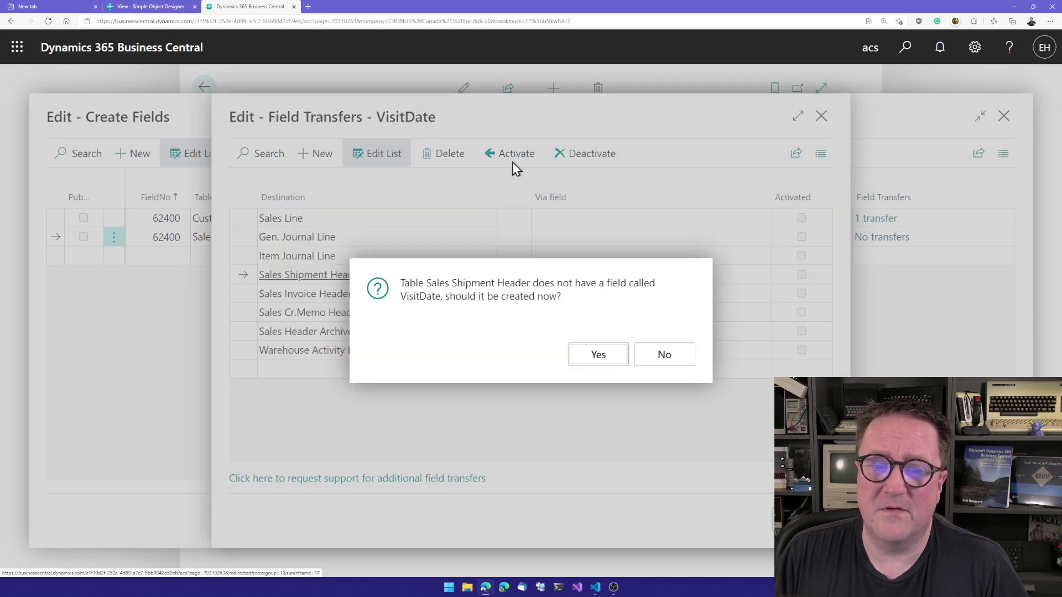
pyautogui.click(594, 355)
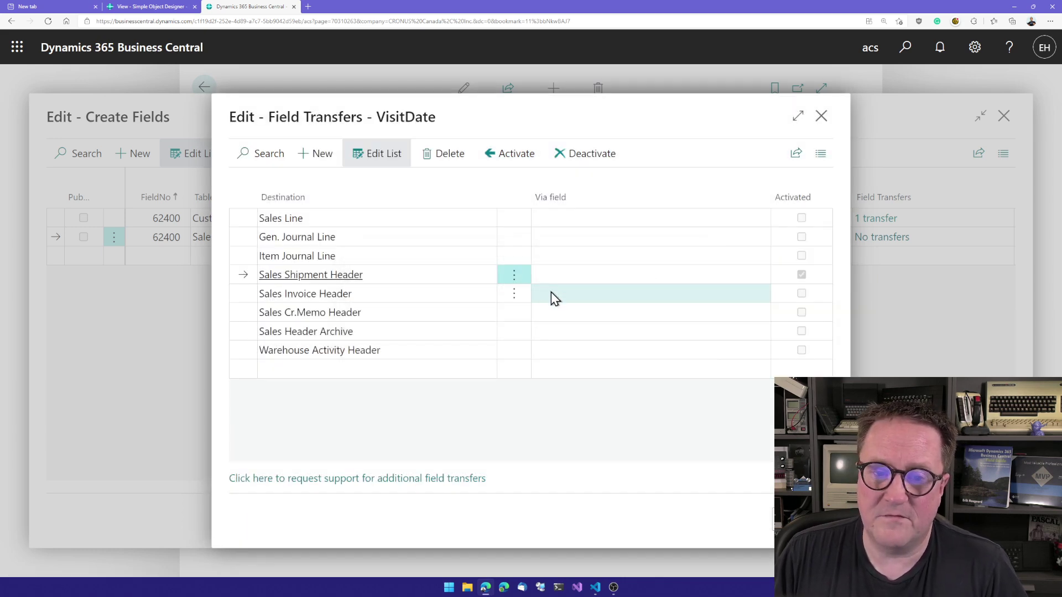
pyautogui.click(549, 295)
pyautogui.click(515, 156)
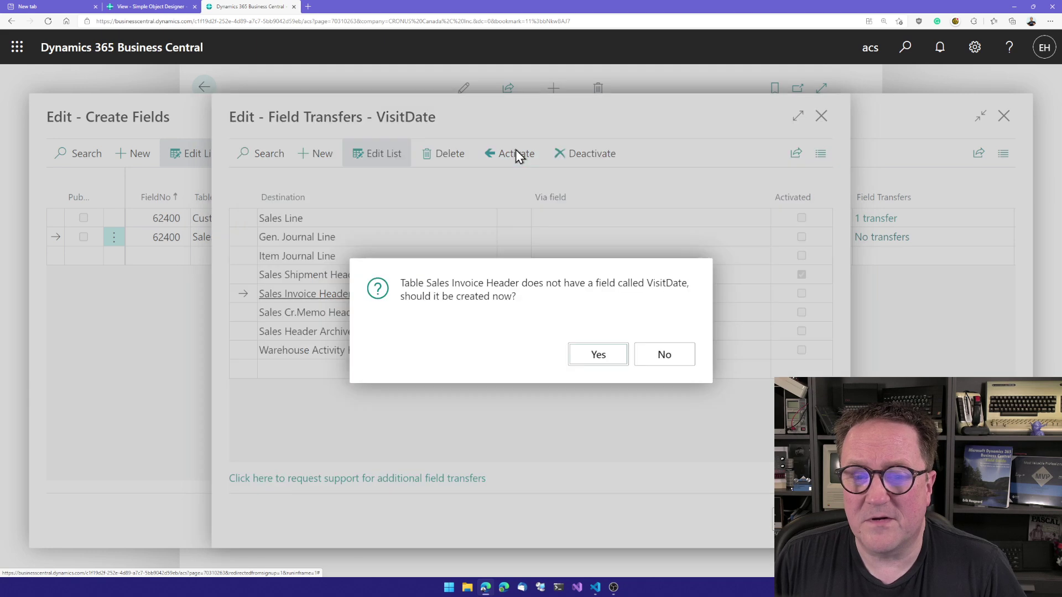
pyautogui.click(600, 356)
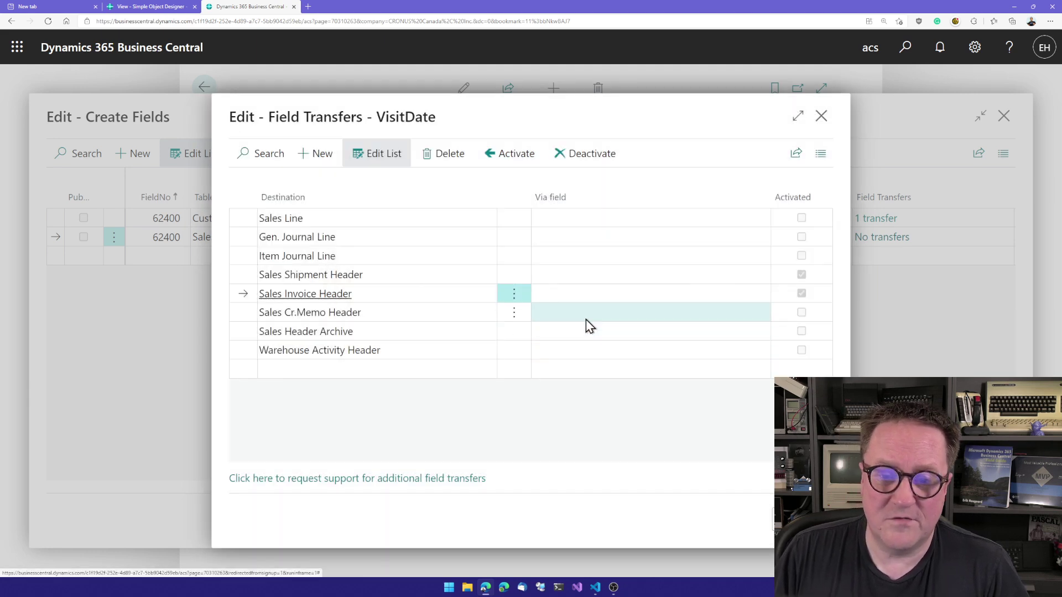
pyautogui.click(580, 317)
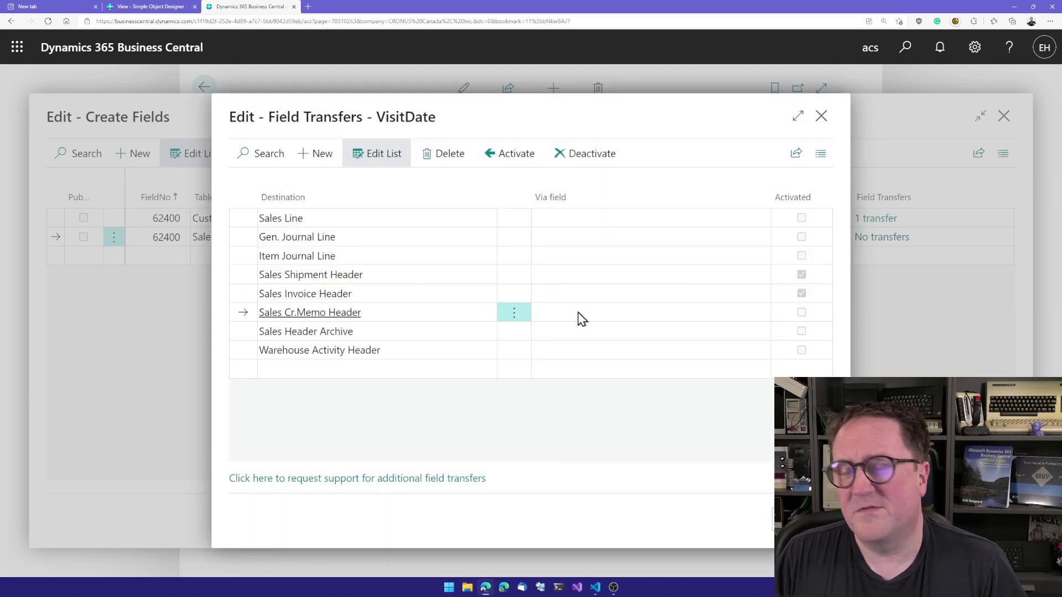
pyautogui.click(506, 152)
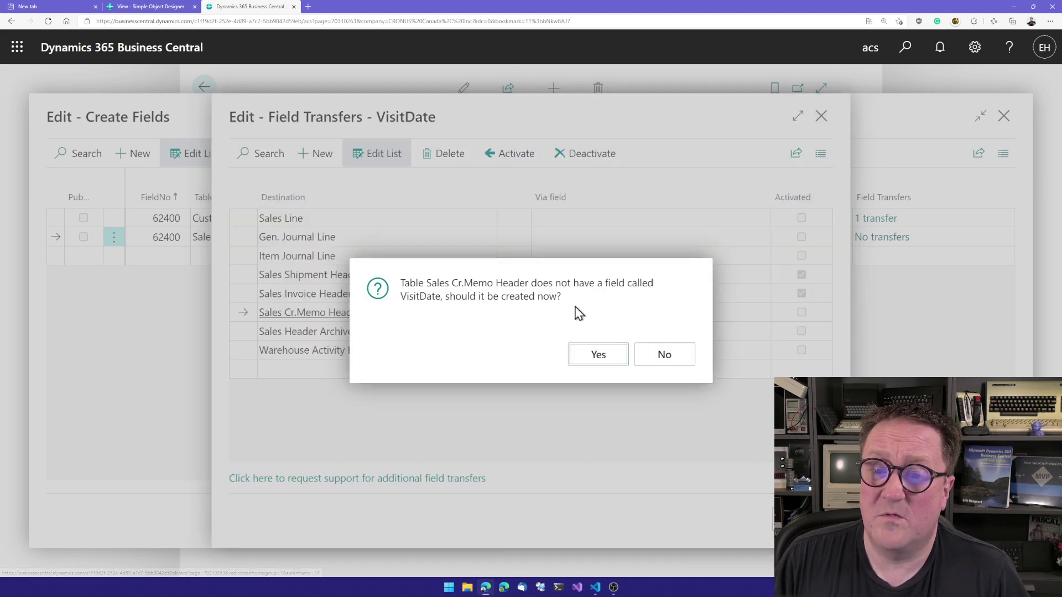
pyautogui.click(591, 354)
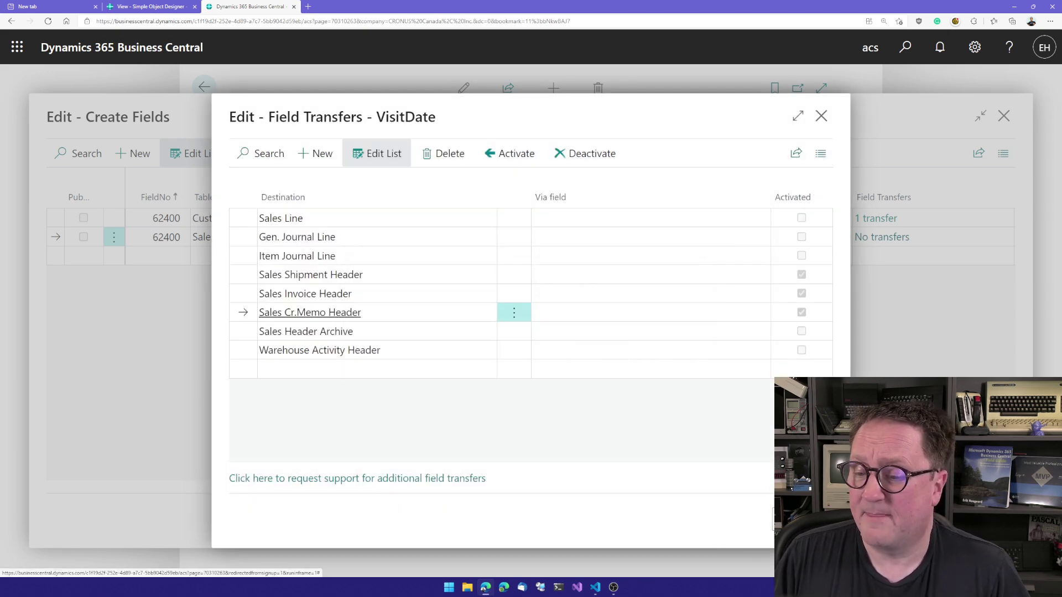
pyautogui.press('Escape')
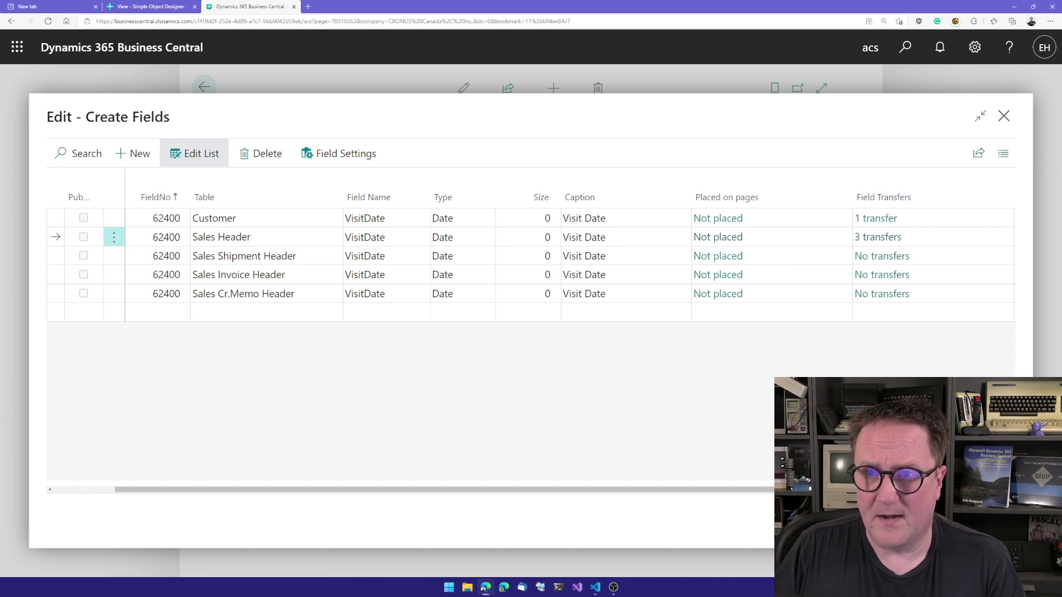
# Close the Edit - Create Fields page to return to the Simple Object Designer overview.
pyautogui.press('Escape')
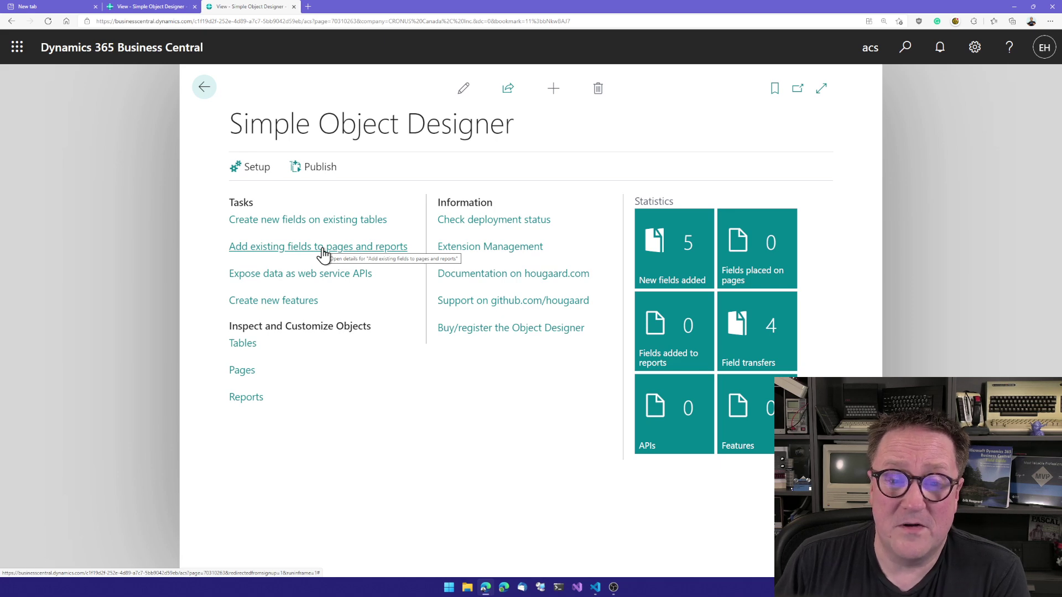
# Open 'Add existing fields to pages', search 'customer', and select the Customer Search Name field.
pyautogui.click(323, 255)
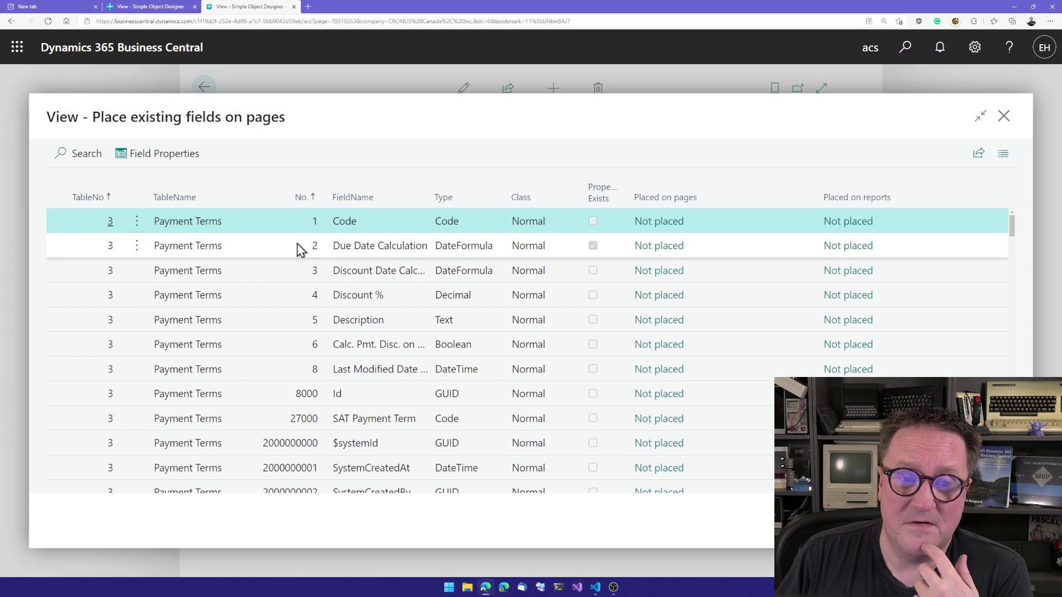
pyautogui.click(95, 157)
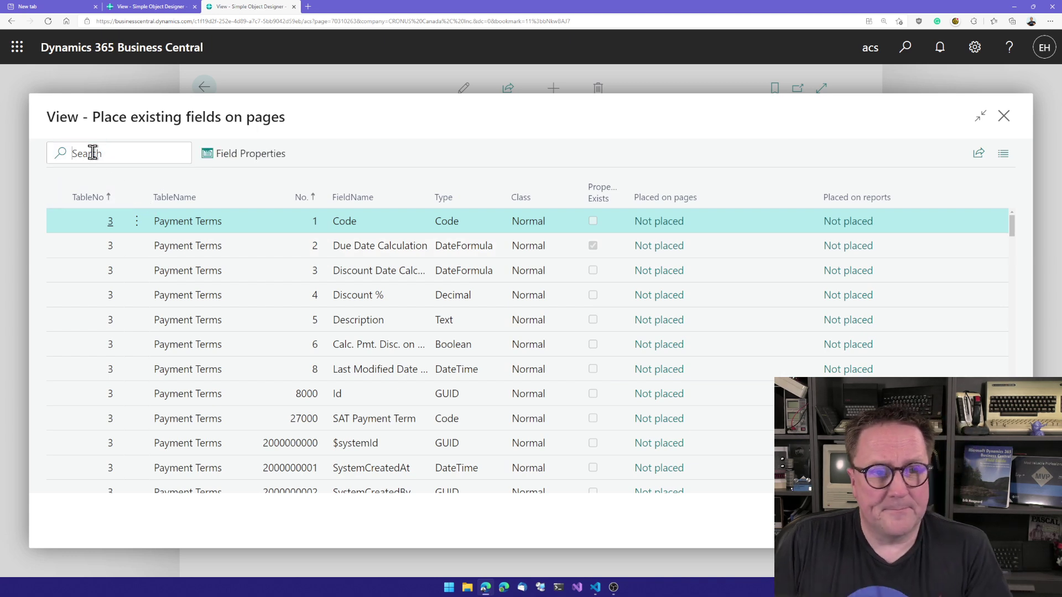
pyautogui.write('customer')
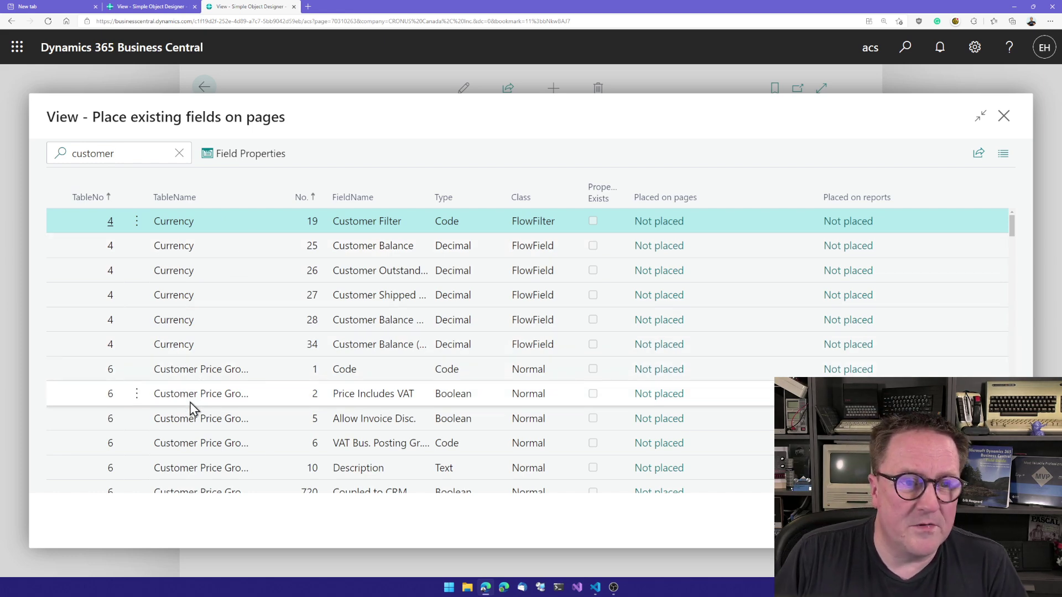
pyautogui.scroll(-8, 194, 409)
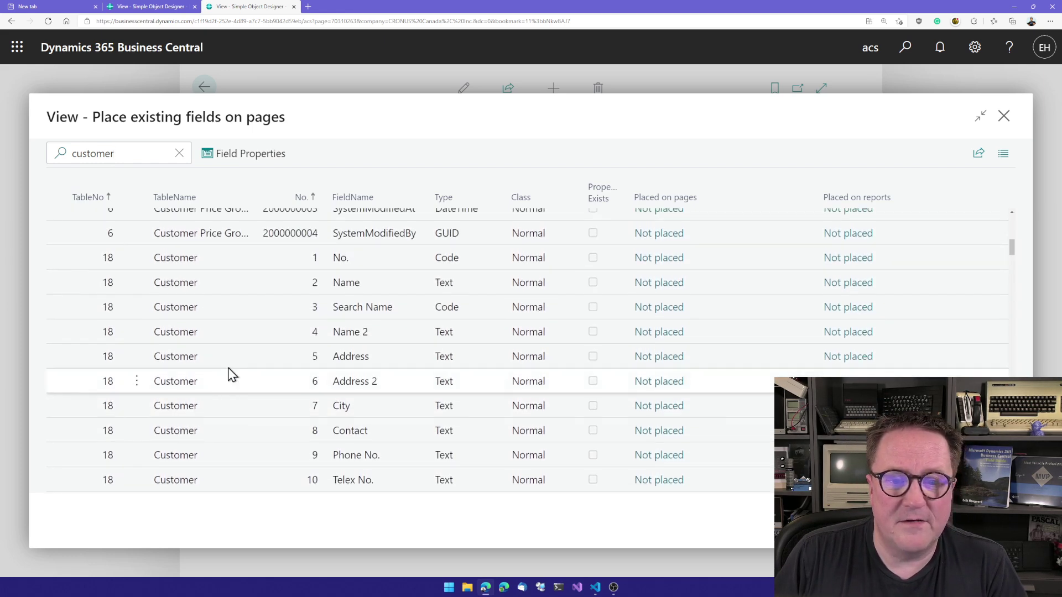
pyautogui.click(261, 308)
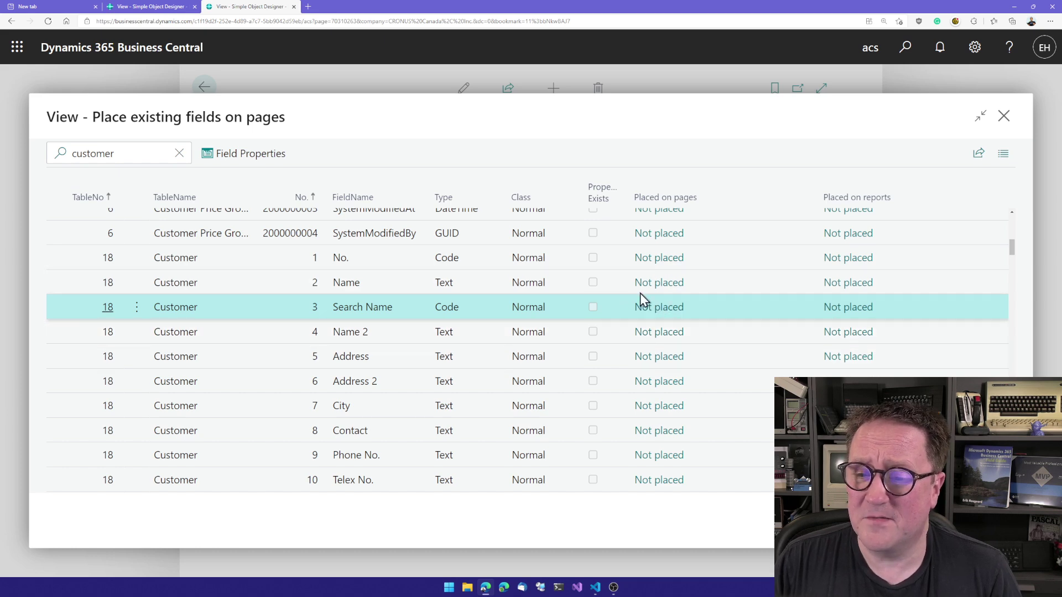
# Set Search Name's placement on page 21 Customer Card to AddAfter.
pyautogui.click(662, 308)
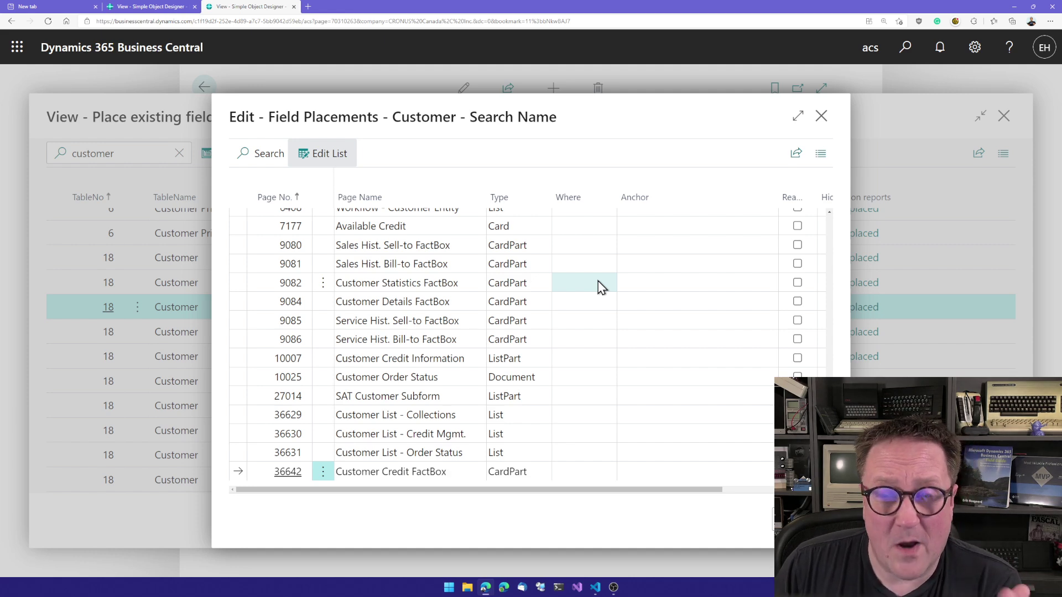
pyautogui.scroll(3, 601, 287)
pyautogui.scroll(8, 601, 287)
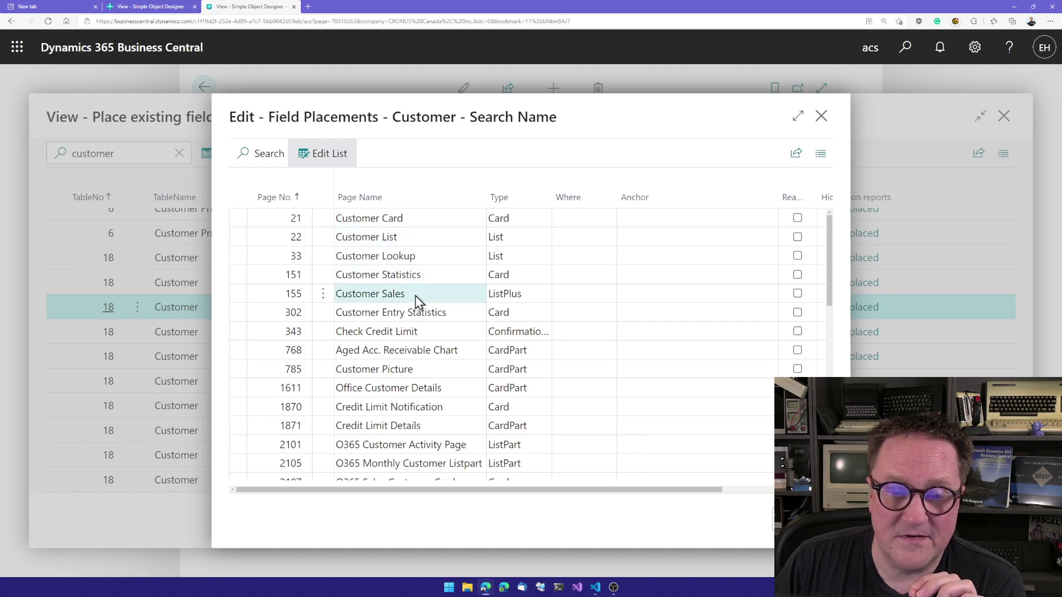
pyautogui.scroll(-10, 432, 354)
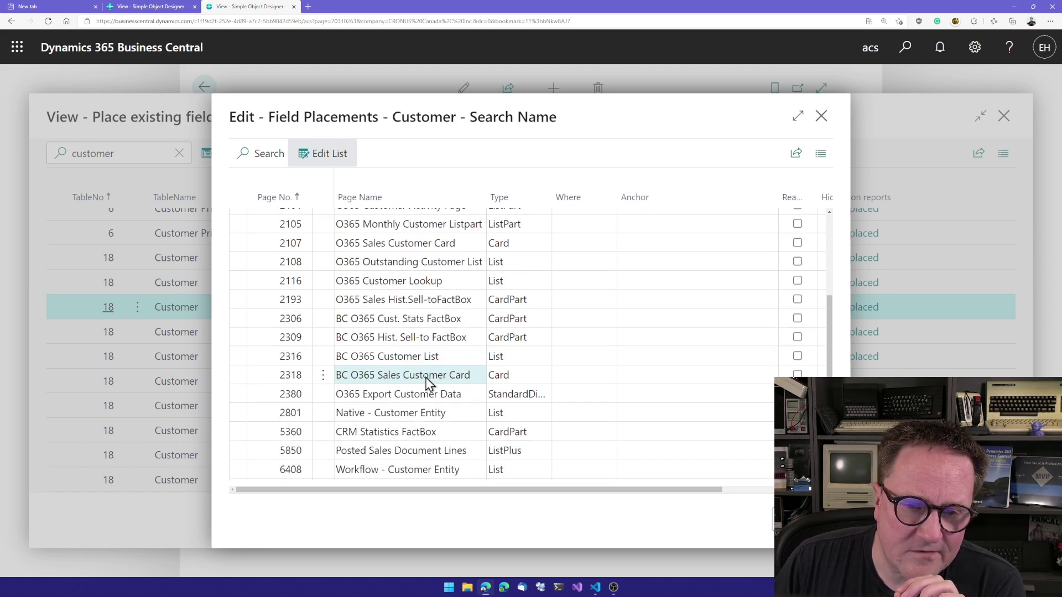
pyautogui.scroll(-3, 426, 381)
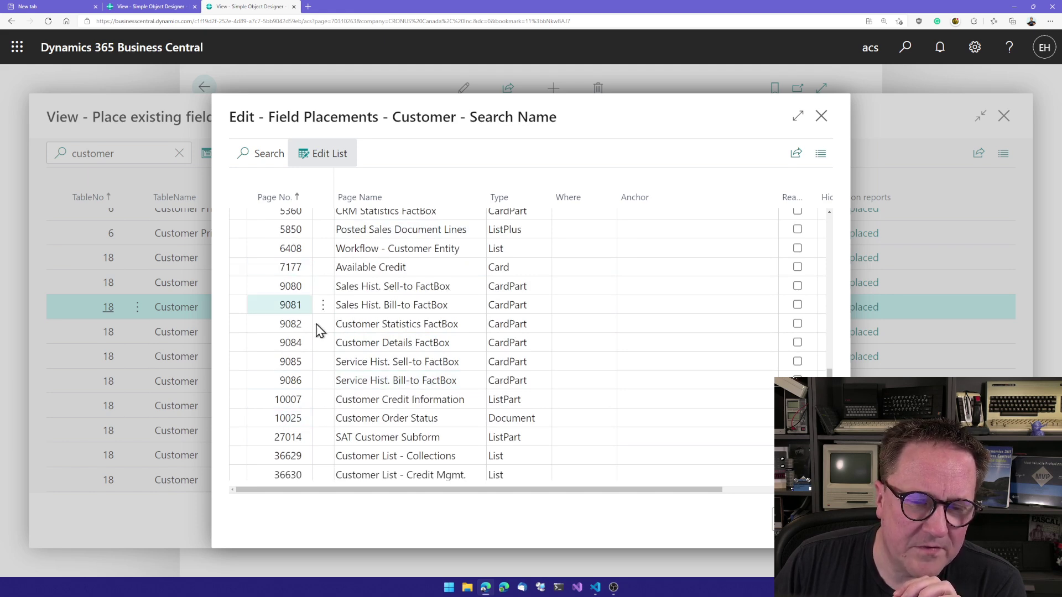
pyautogui.scroll(-1, 431, 426)
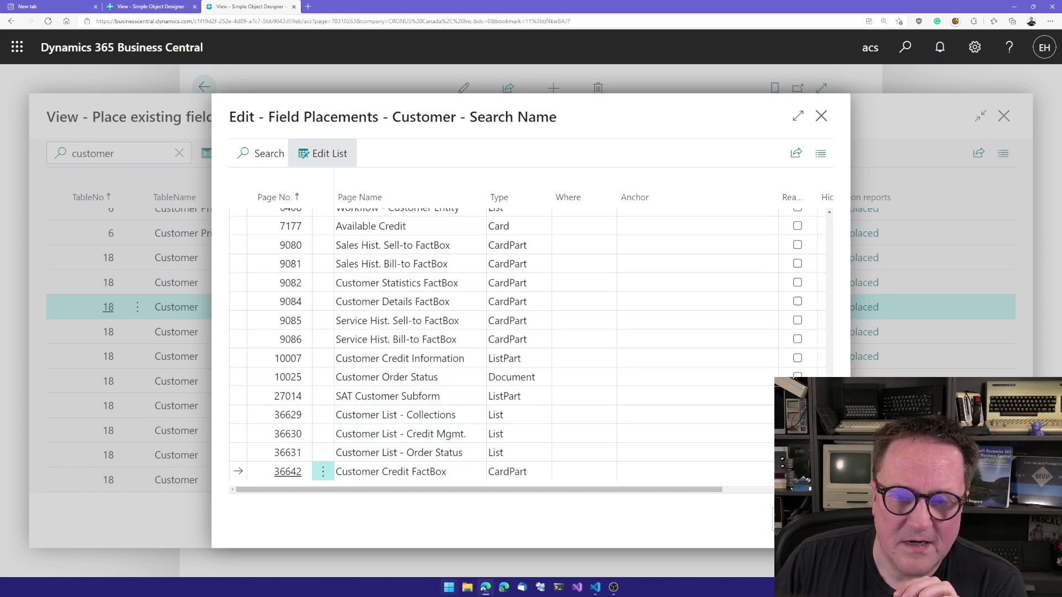
pyautogui.scroll(14, 455, 245)
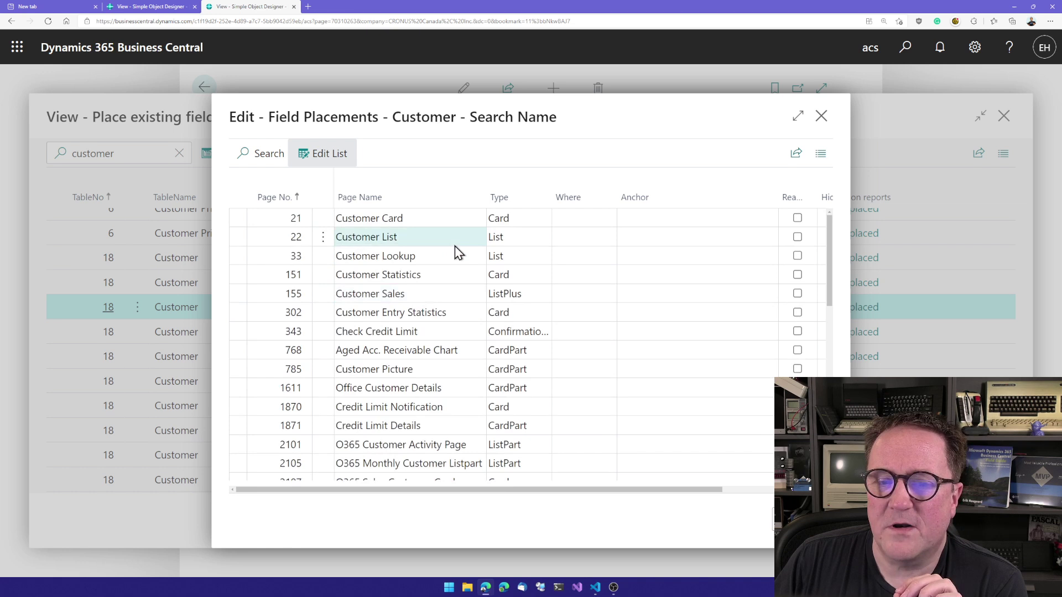
pyautogui.click(590, 221)
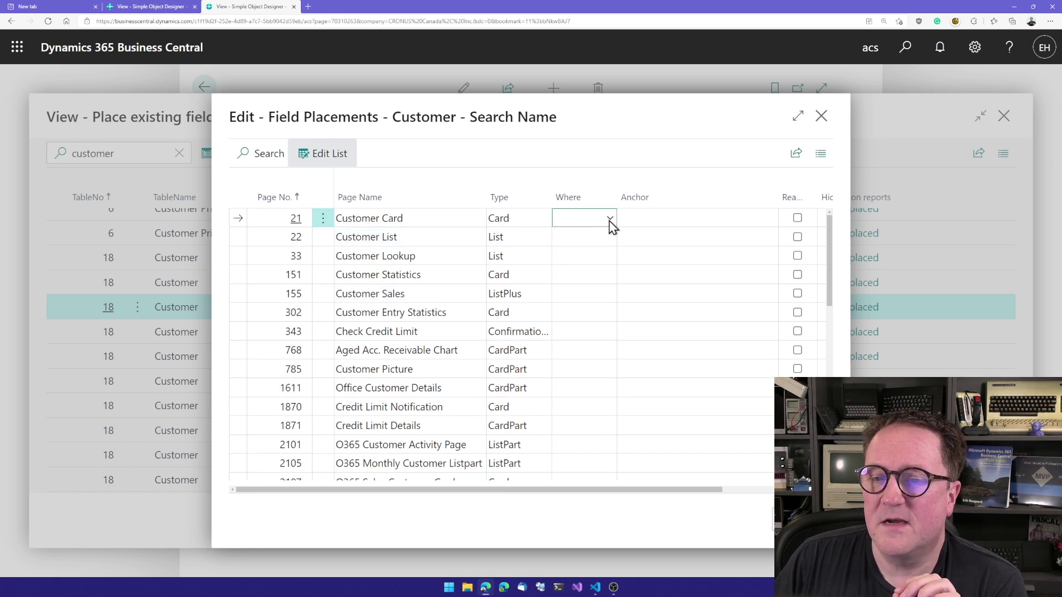
pyautogui.click(610, 220)
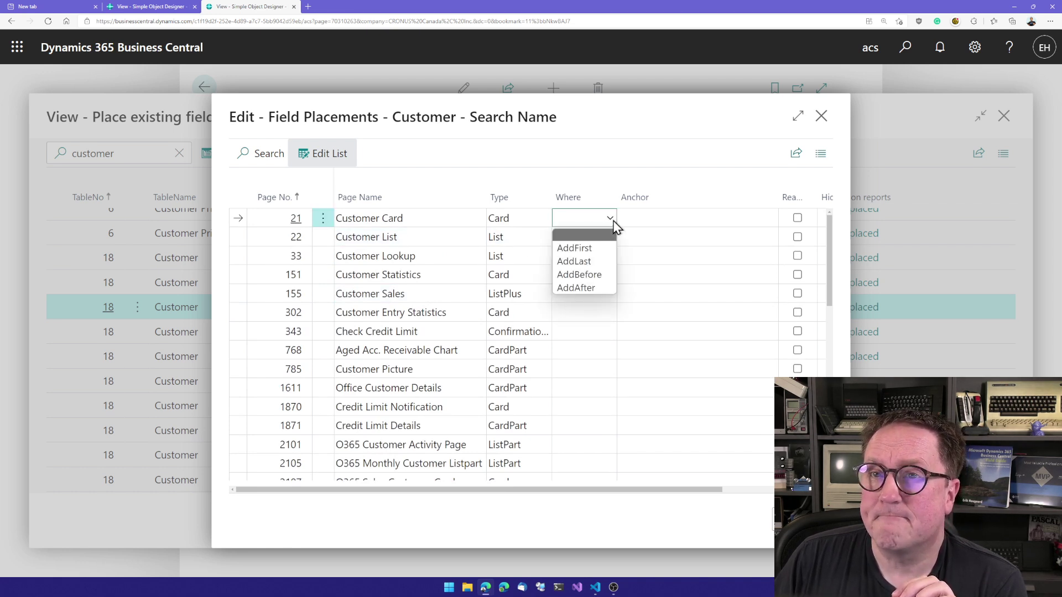
pyautogui.click(585, 288)
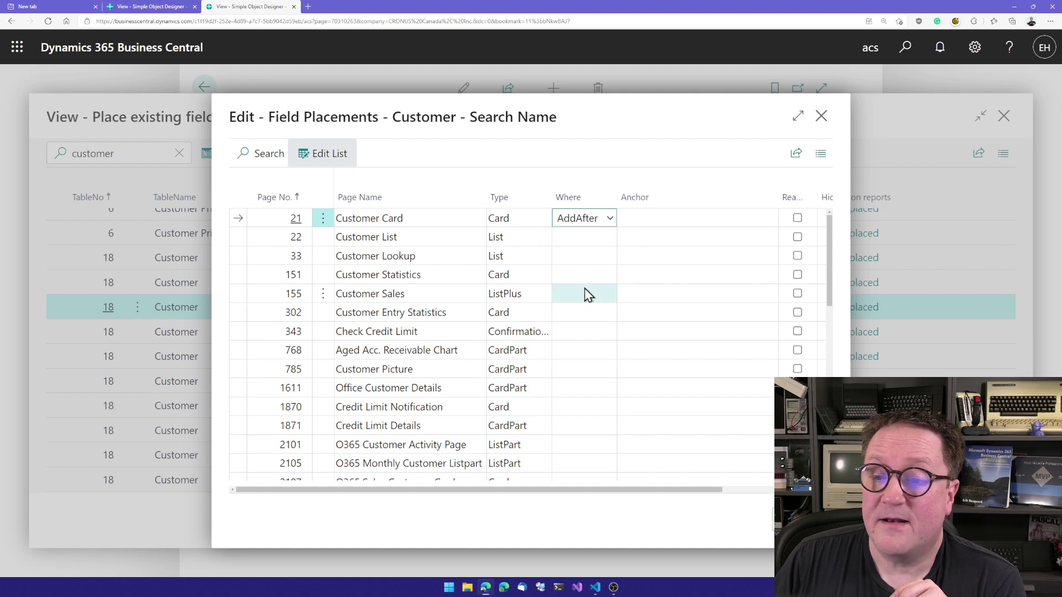
# Choose Name 2 as the anchor for the Customer Card placement.
pyautogui.click(745, 219)
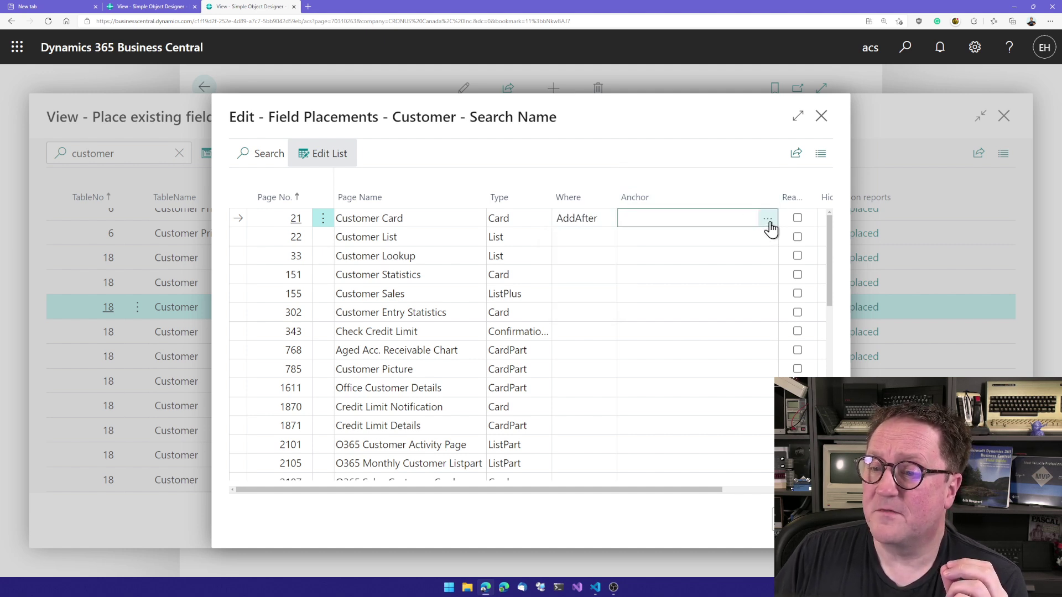
pyautogui.click(768, 220)
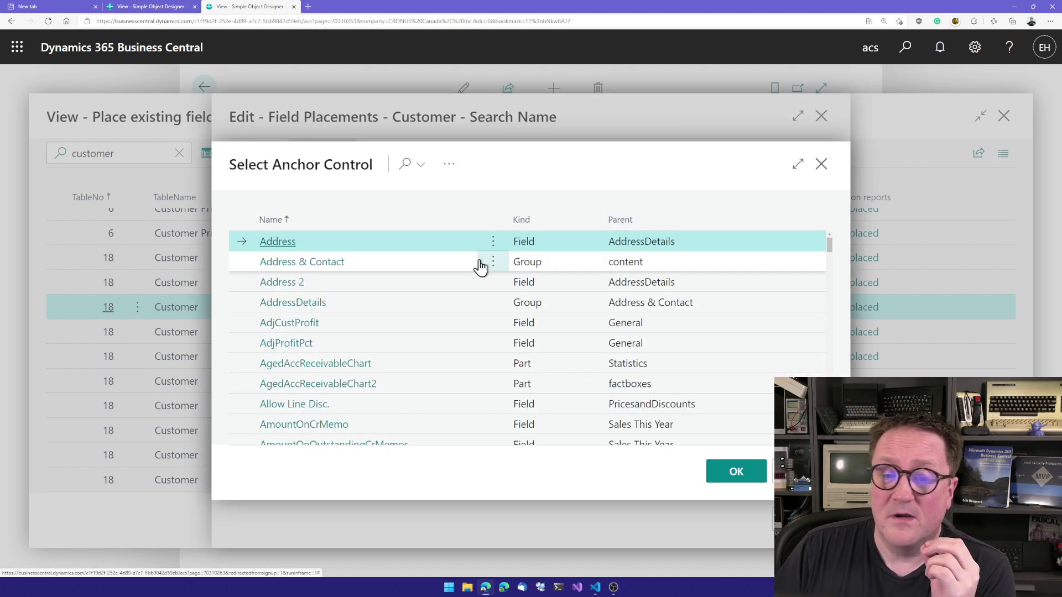
pyautogui.scroll(-15, 397, 358)
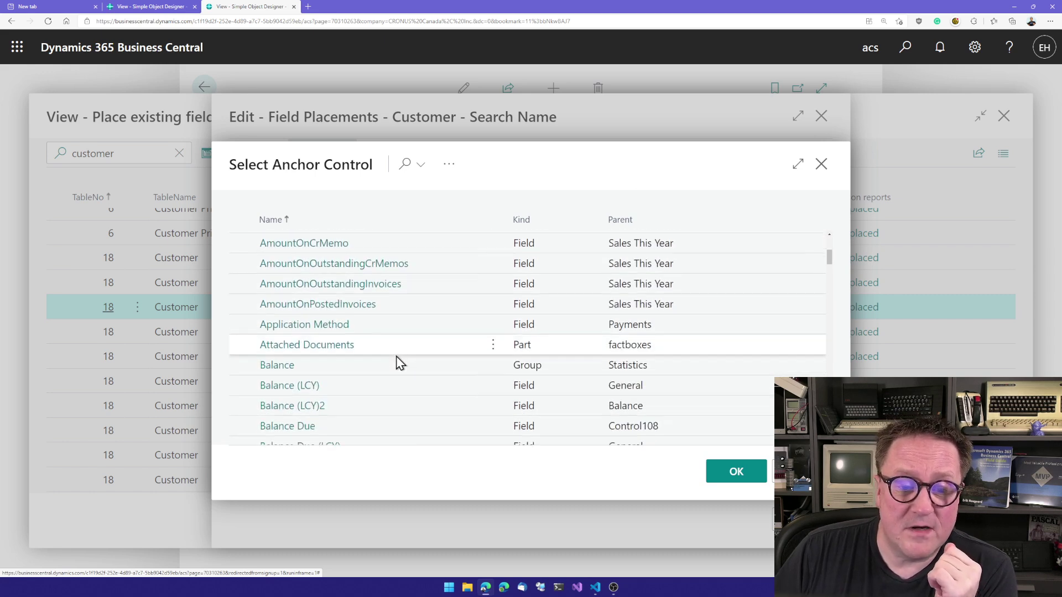
pyautogui.scroll(-15, 396, 357)
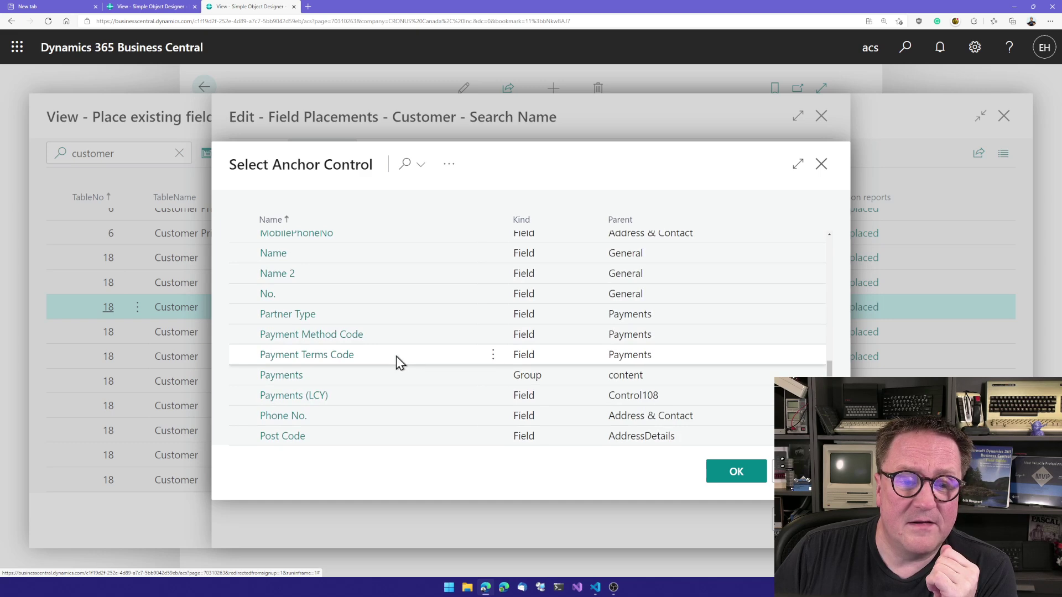
pyautogui.doubleClick(278, 275)
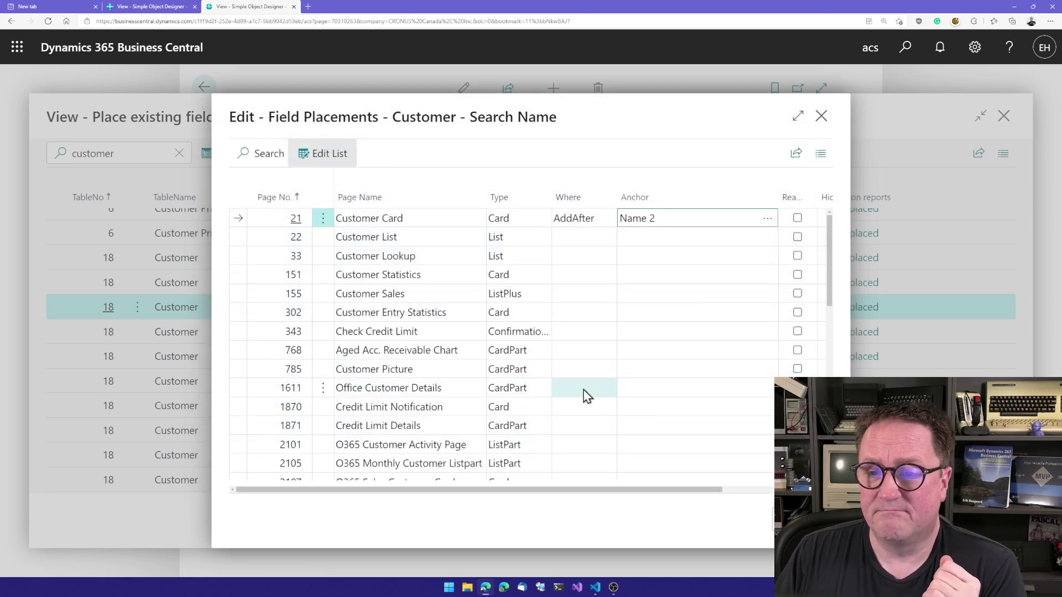
pyautogui.press('Down')
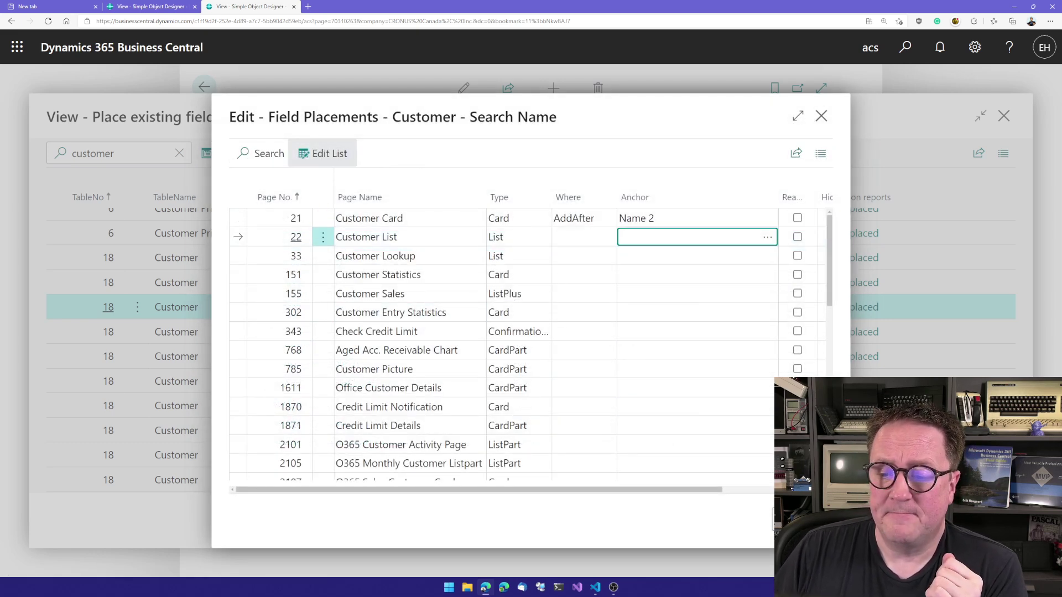
# Close the Edit - Field Placements dialog, keeping the Search Name placement.
pyautogui.press('Escape')
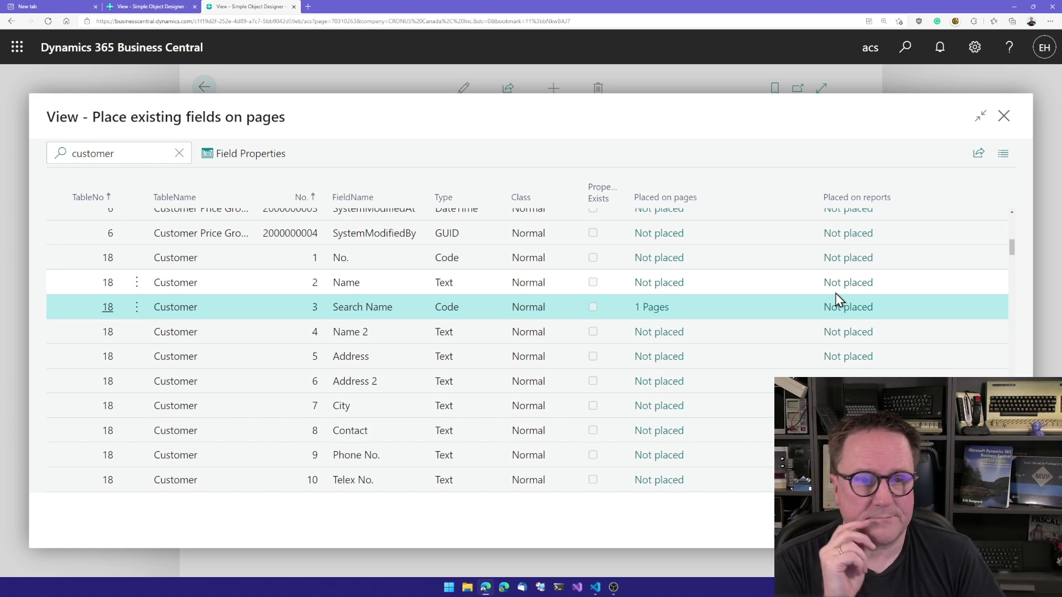
# Close the 'Place existing fields on pages' list to return to the overview.
pyautogui.press('Escape')
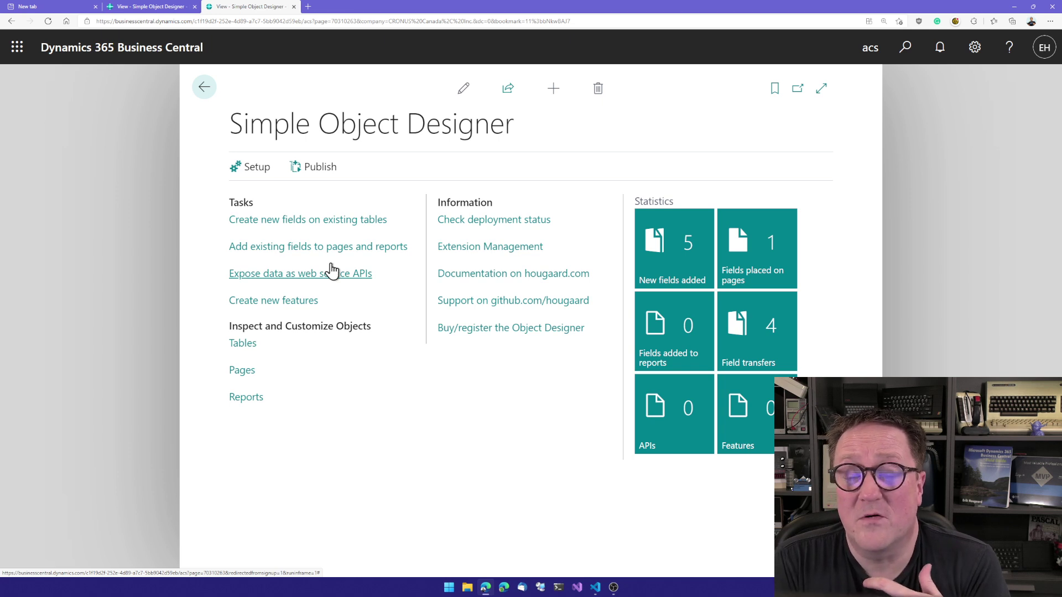
# Create a new API endpoint for Customer table 18.
pyautogui.click(316, 276)
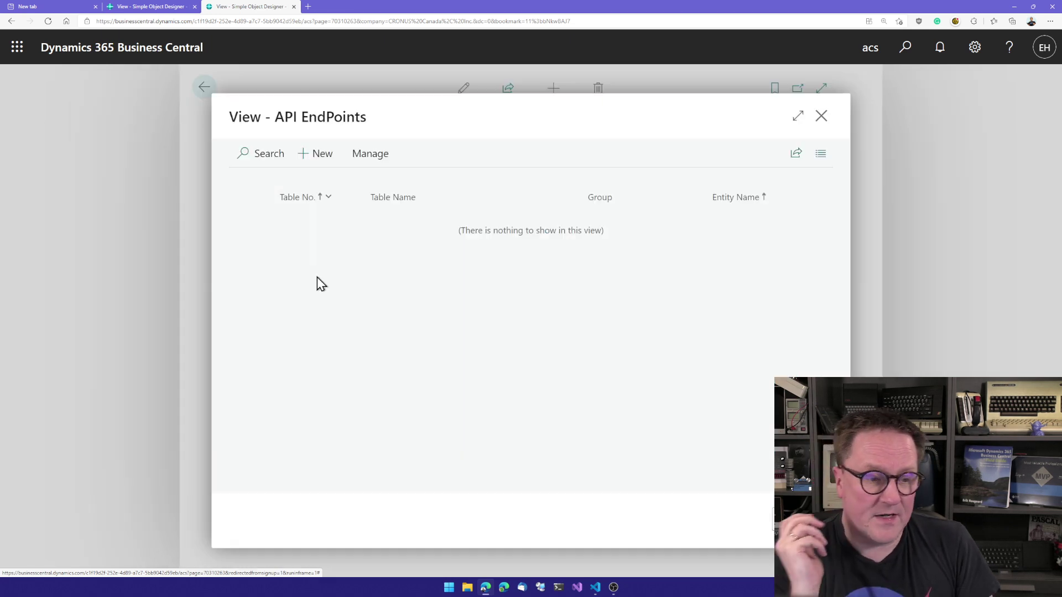
pyautogui.click(318, 157)
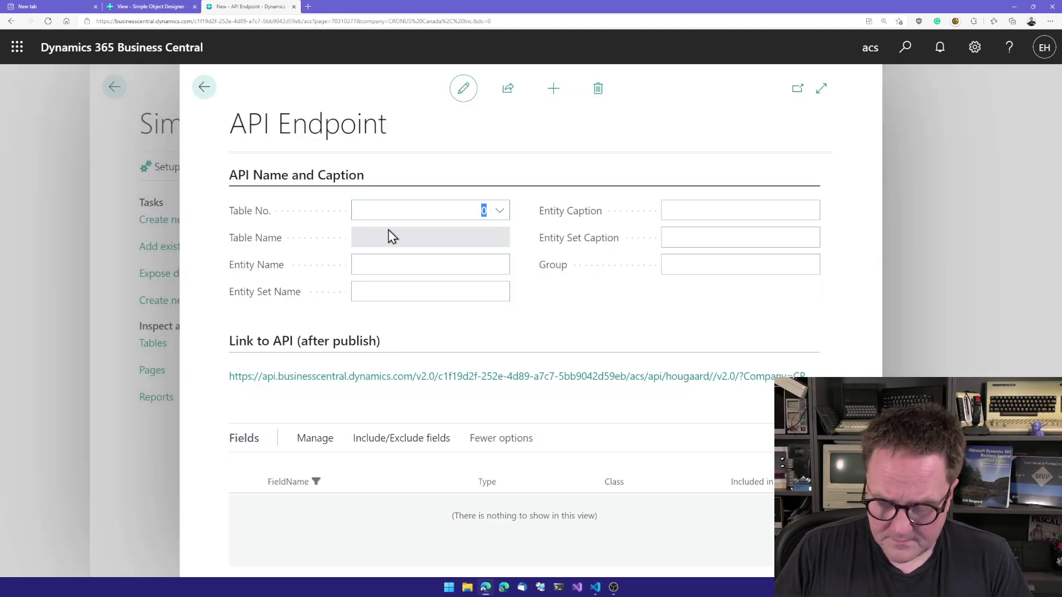
pyautogui.write('18')
pyautogui.press('Tab')
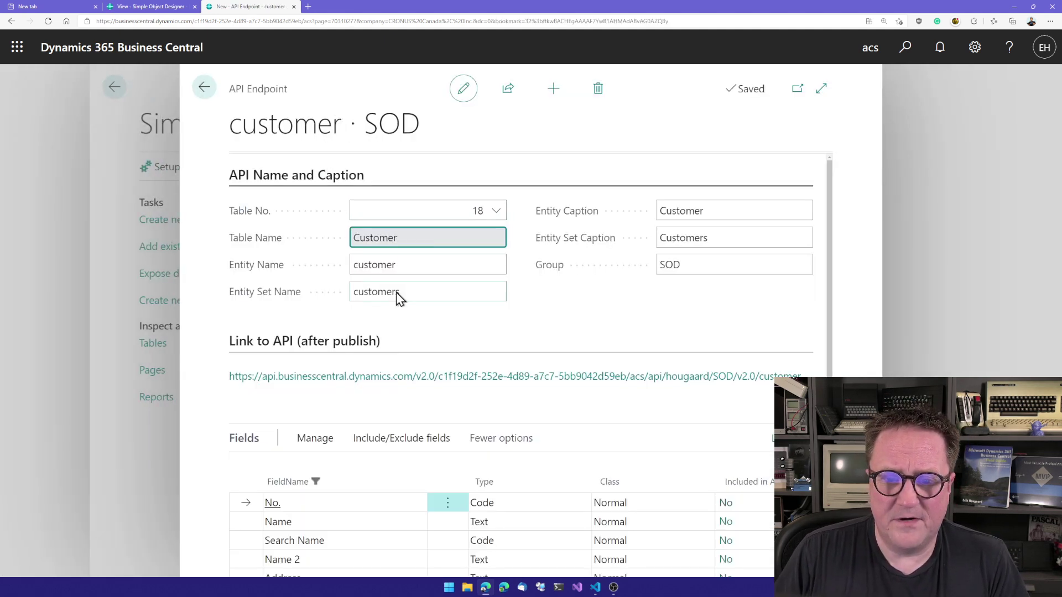
# Include No., Name, Search Name, Name 2 and City in the customer API.
pyautogui.scroll(-3, 420, 380)
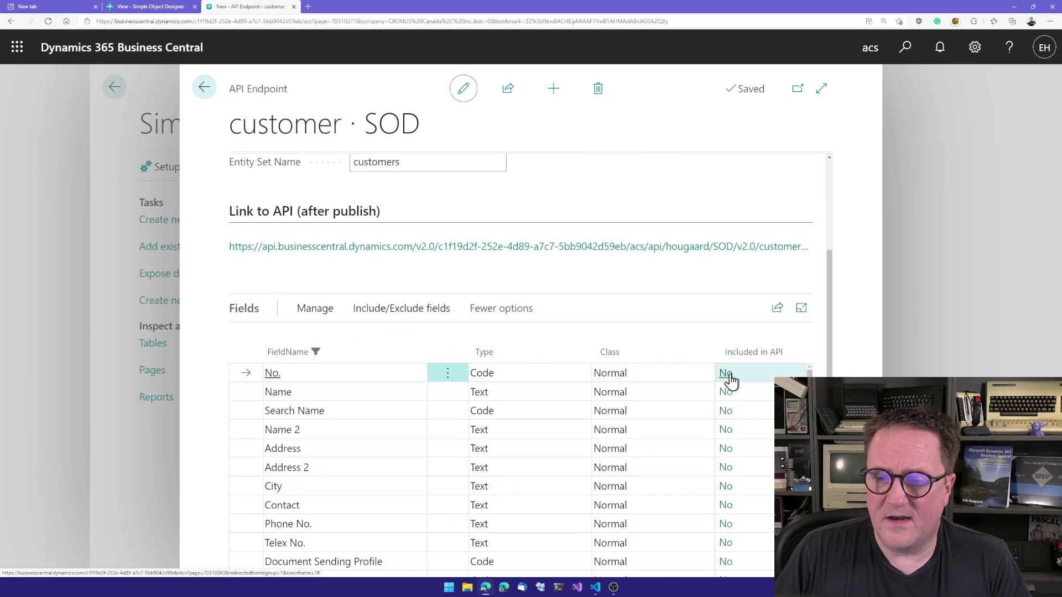
pyautogui.click(728, 376)
pyautogui.click(727, 400)
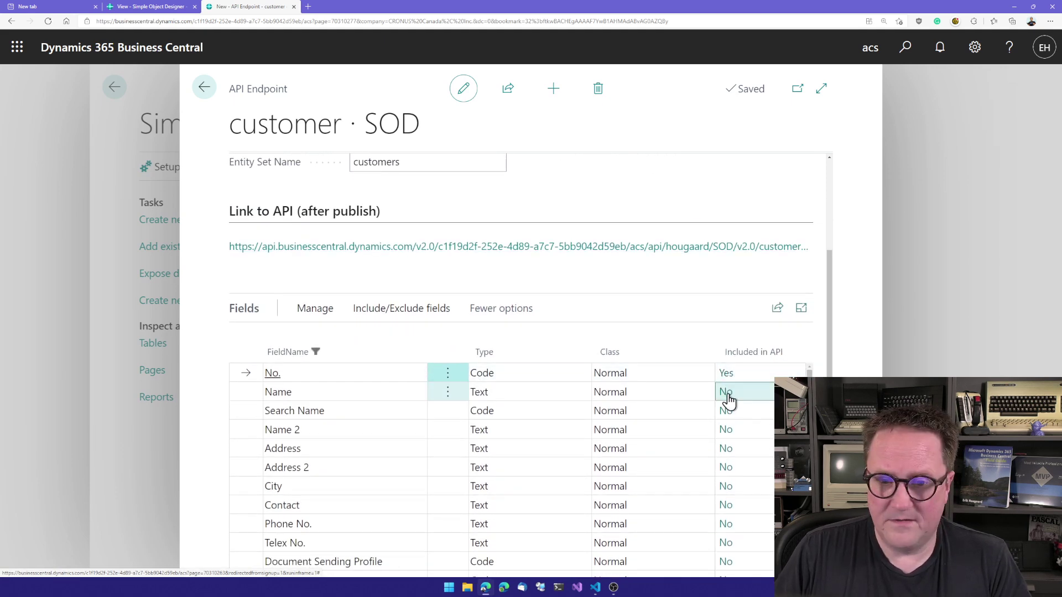
pyautogui.click(728, 412)
pyautogui.click(728, 431)
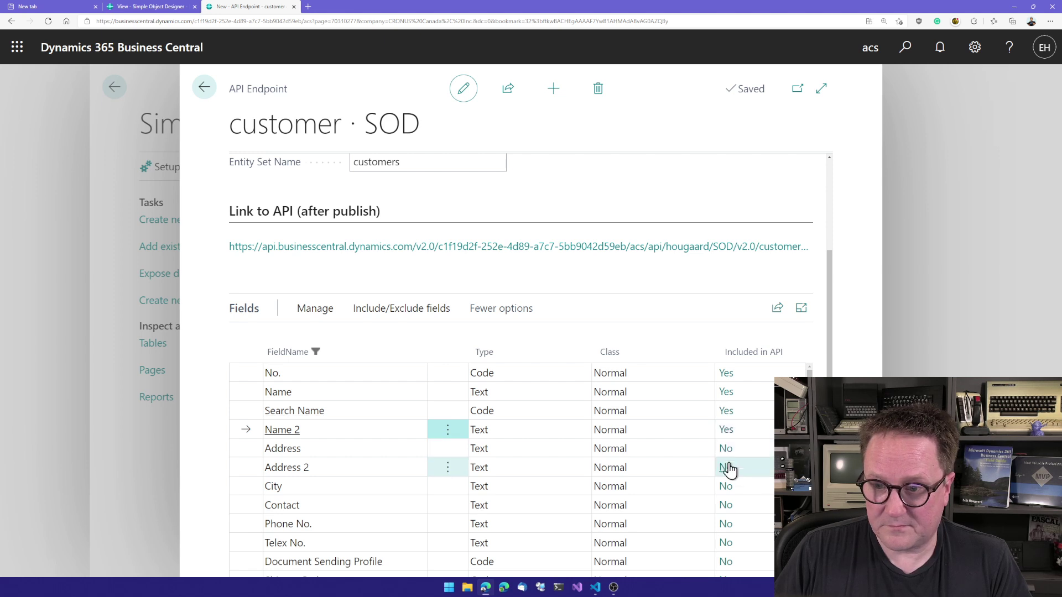
pyautogui.click(728, 487)
# Include Net Change, Sales (LCY) and Profit (LCY) in the customer API and close the card.
pyautogui.scroll(-4, 727, 526)
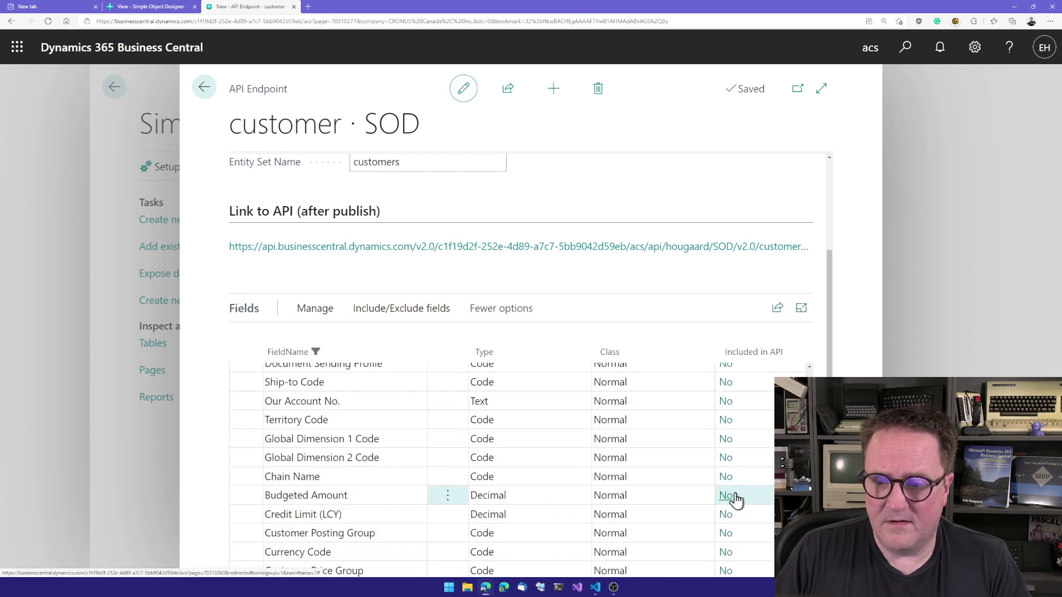
pyautogui.scroll(-3, 728, 509)
pyautogui.scroll(-8, 729, 509)
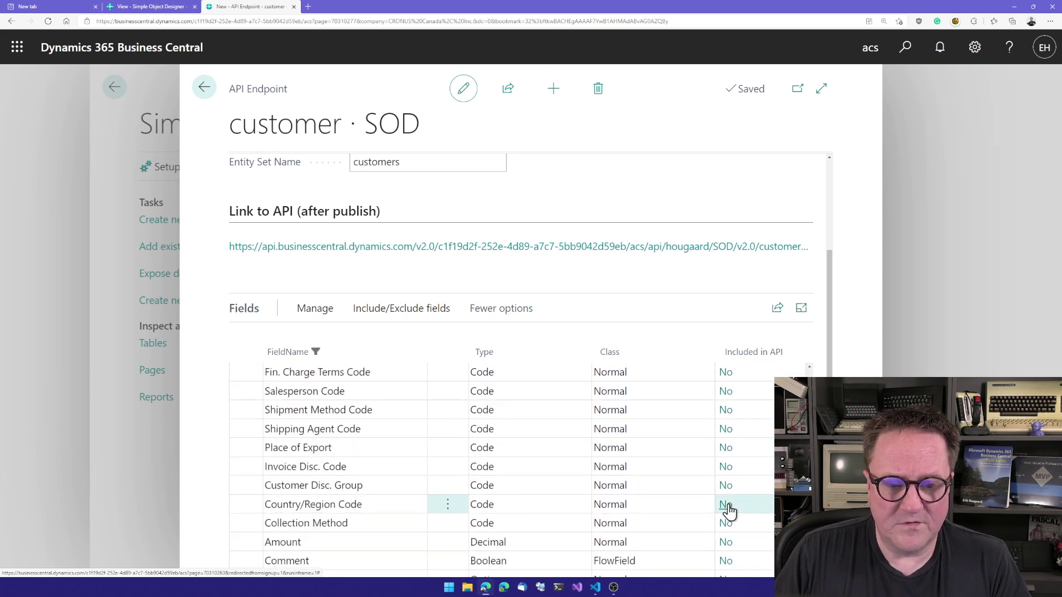
pyautogui.scroll(-4, 737, 483)
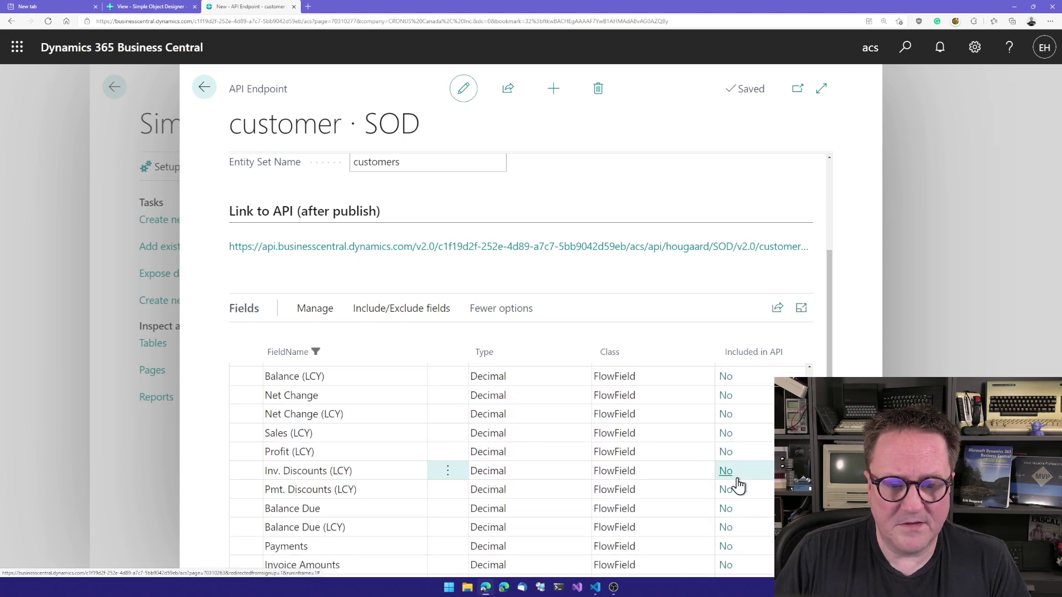
pyautogui.click(725, 376)
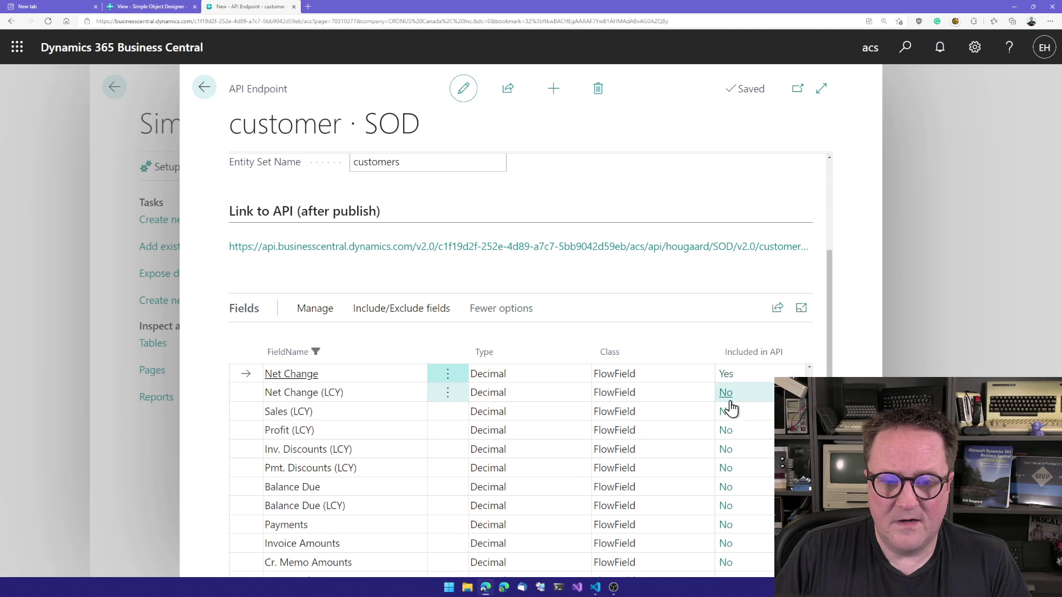
pyautogui.click(727, 413)
pyautogui.click(727, 431)
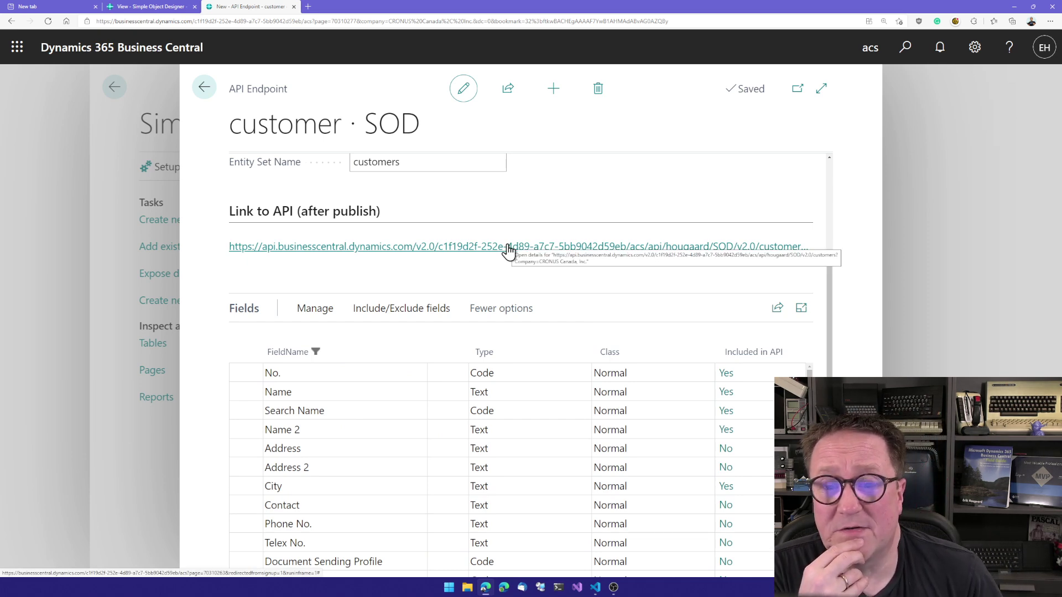
pyautogui.scroll(2, 509, 252)
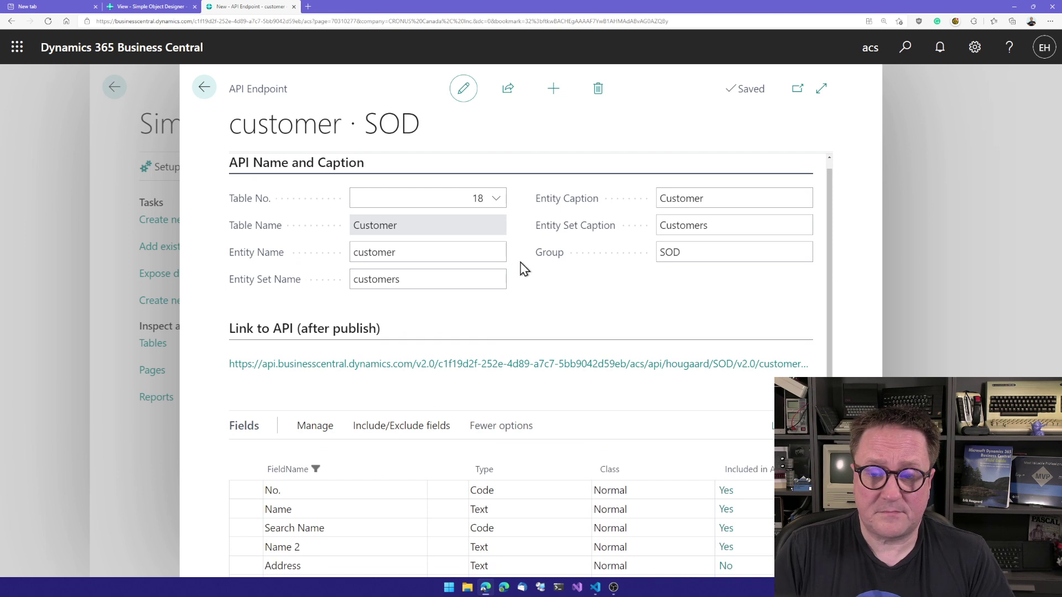
pyautogui.click(204, 91)
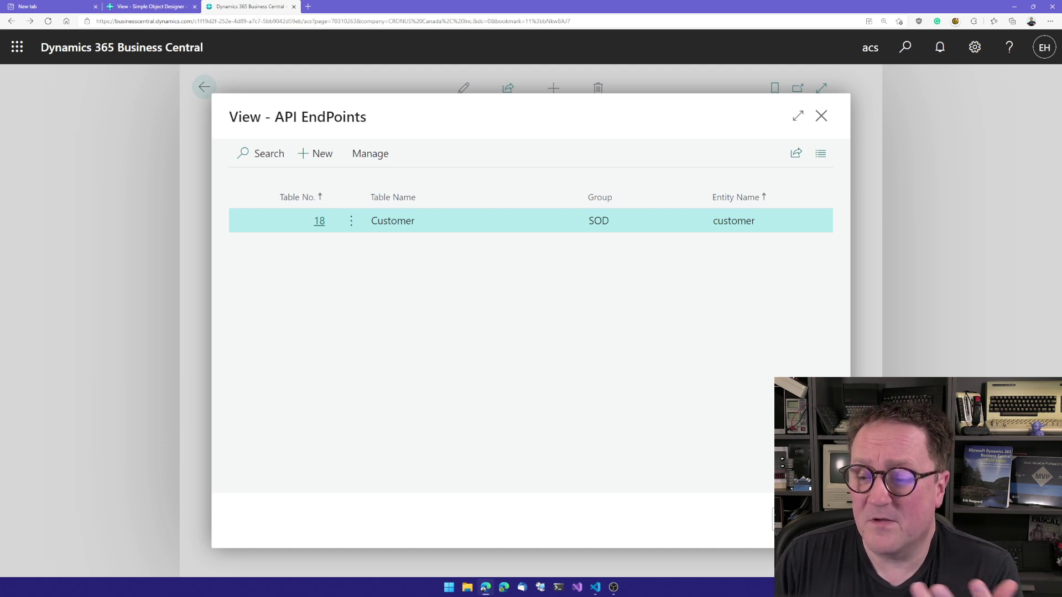
# Close the API EndPoints list and go to 'Create new features' under Tasks.
pyautogui.press('Escape')
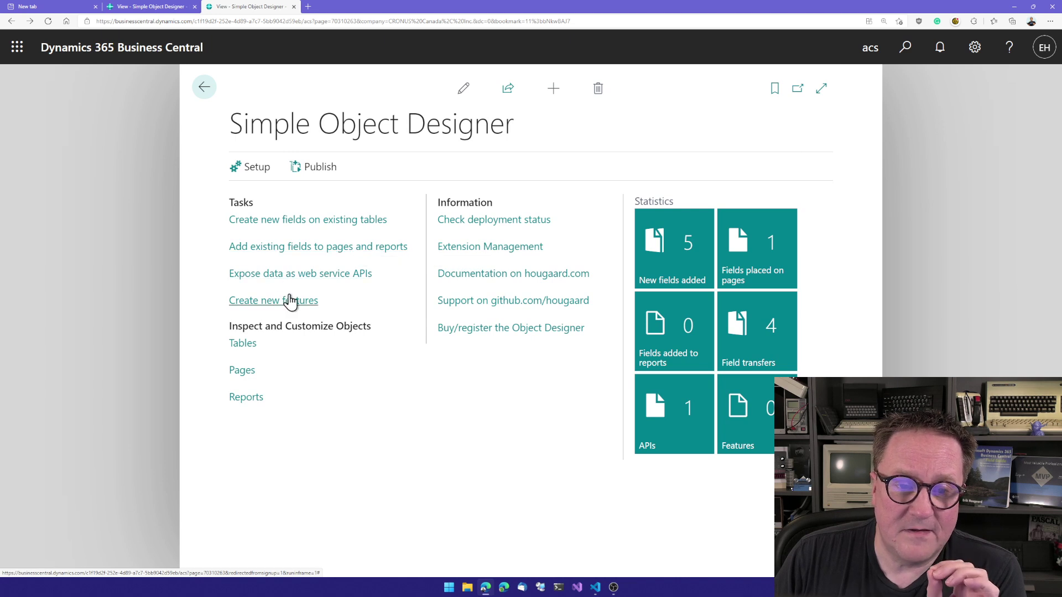
pyautogui.click(260, 307)
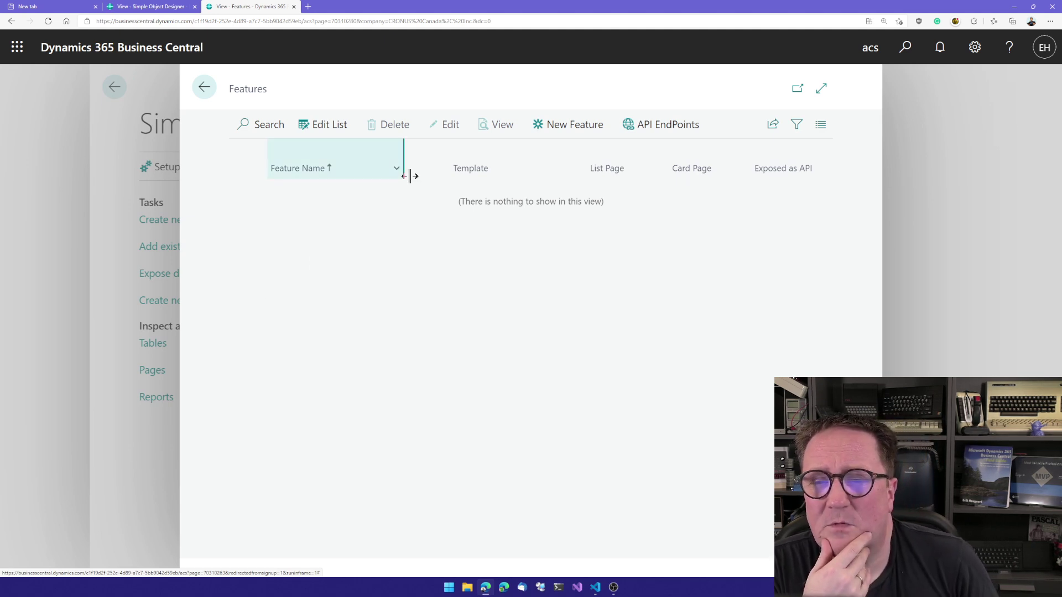
pyautogui.click(557, 125)
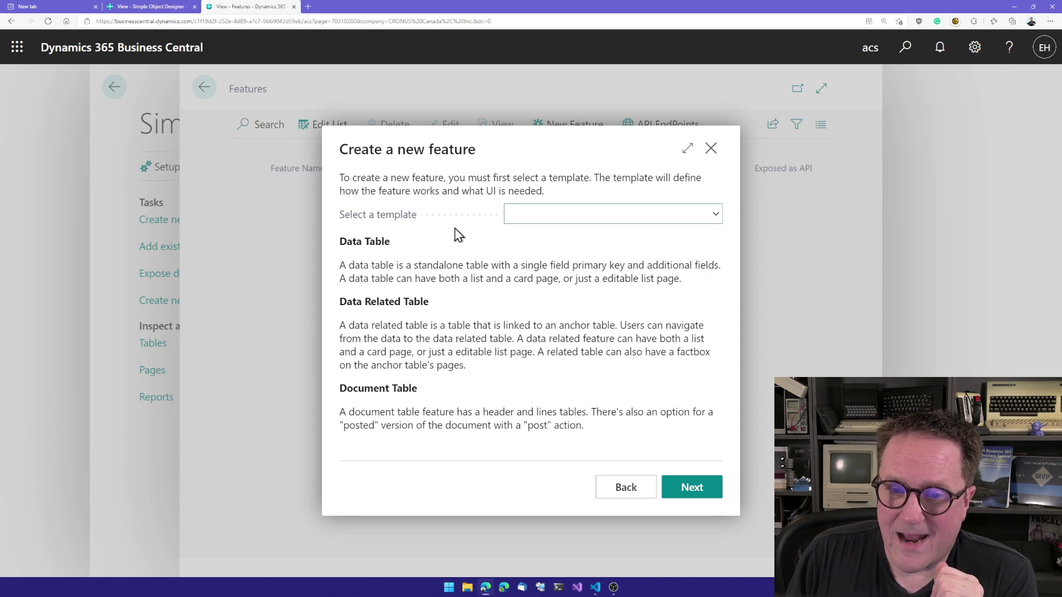
pyautogui.click(713, 153)
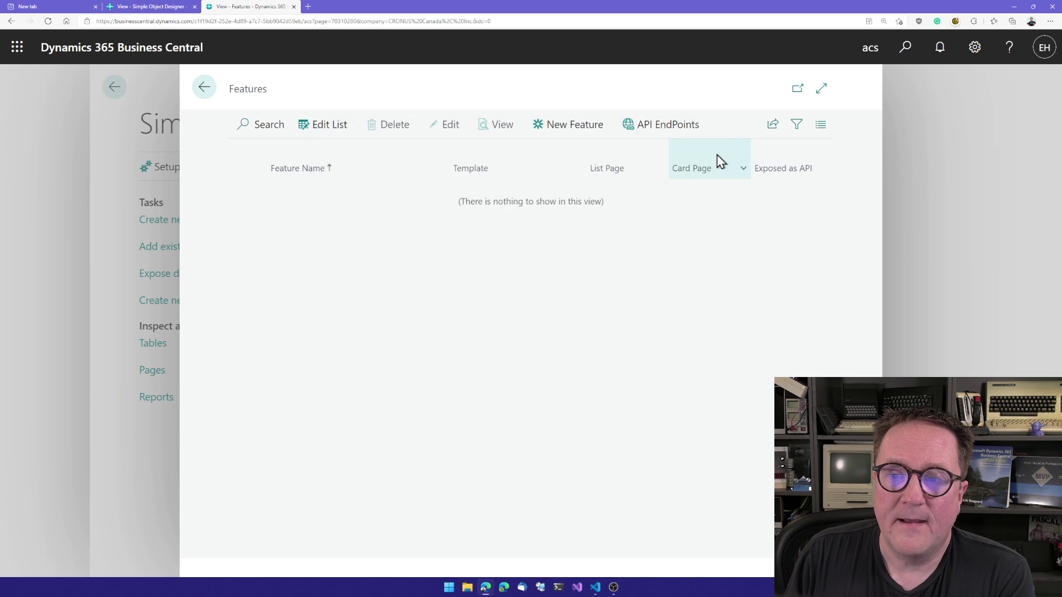
# Close the Features list, still showing 0 features, to get back to the Simple Object Designer overview.
pyautogui.press('Escape')
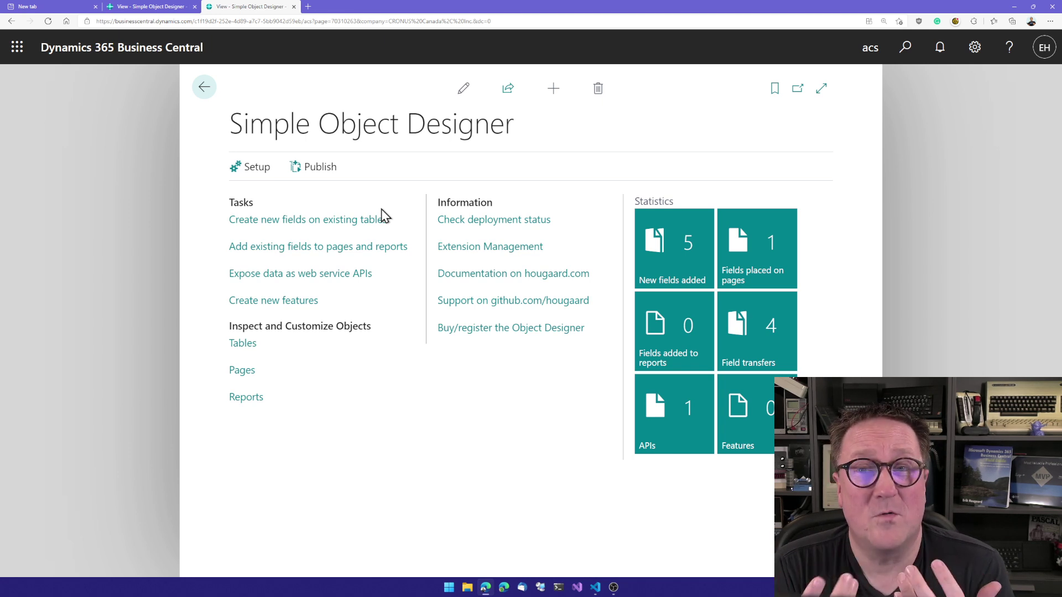
# Publish the customizations directly to this environment and keep the downloaded .app file.
pyautogui.click(311, 168)
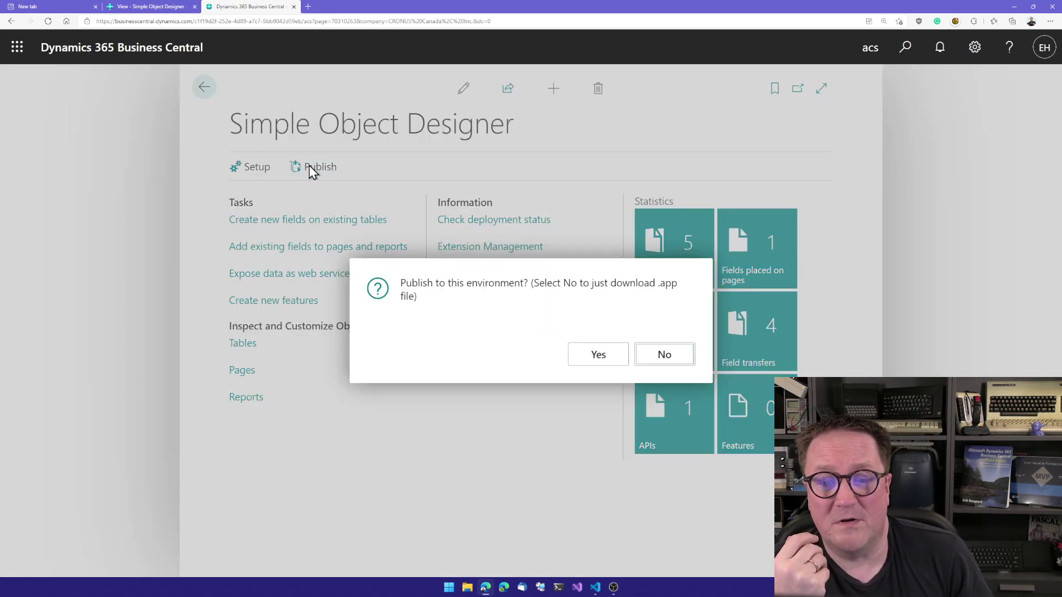
pyautogui.click(587, 356)
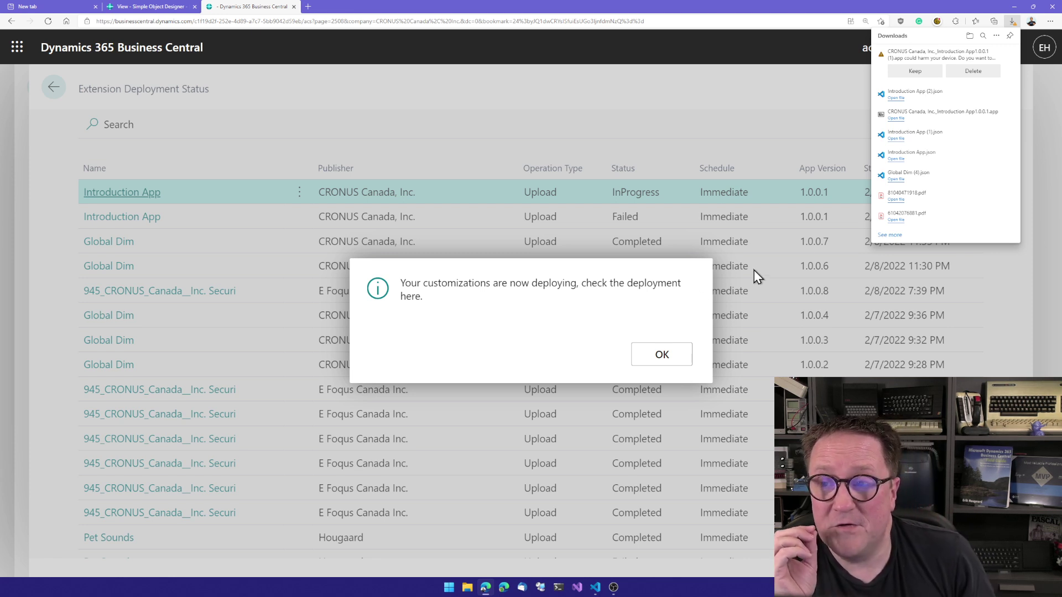
pyautogui.click(919, 71)
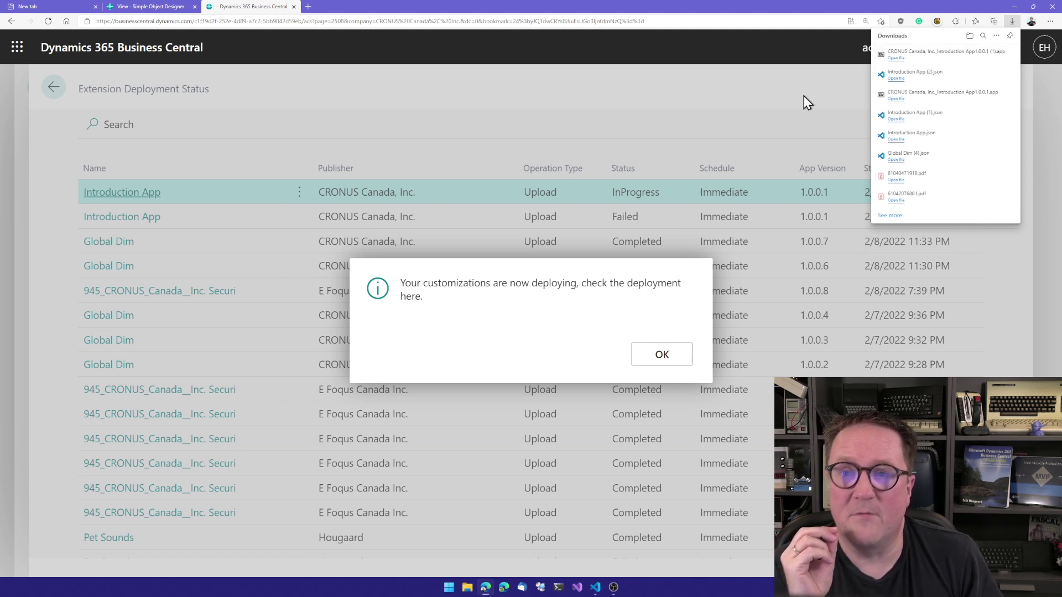
# Acknowledge the deployment message and leave once Introduction App 1.0.0.1 shows Completed.
pyautogui.click(756, 127)
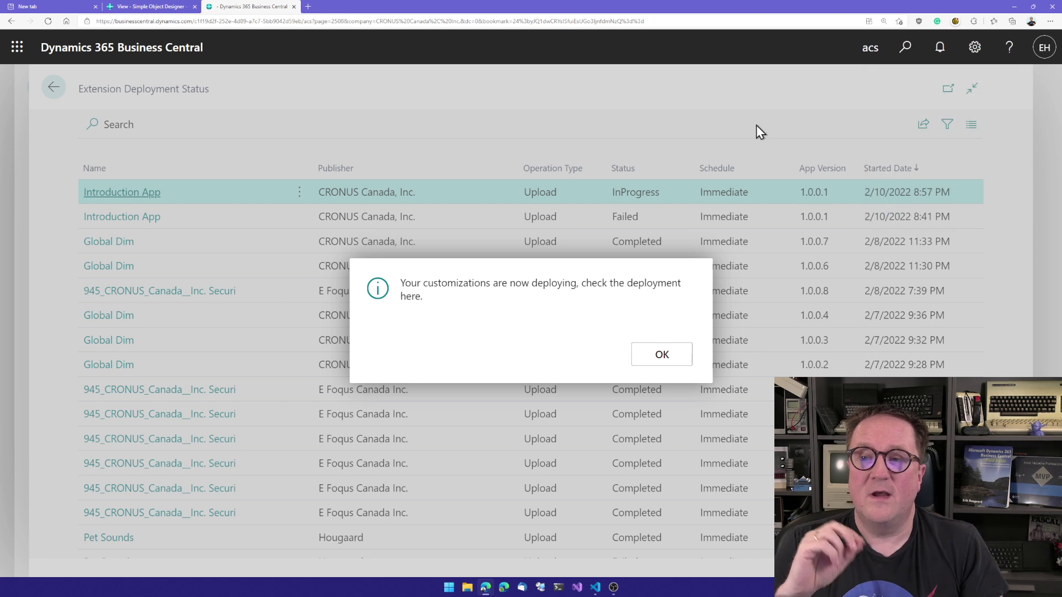
pyautogui.click(660, 356)
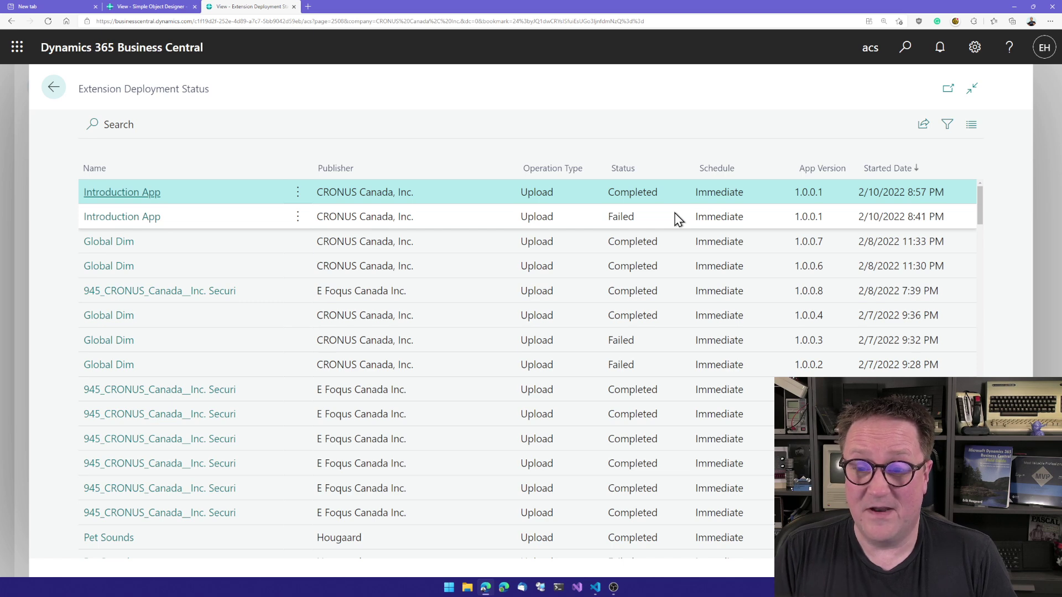
pyautogui.press('Escape')
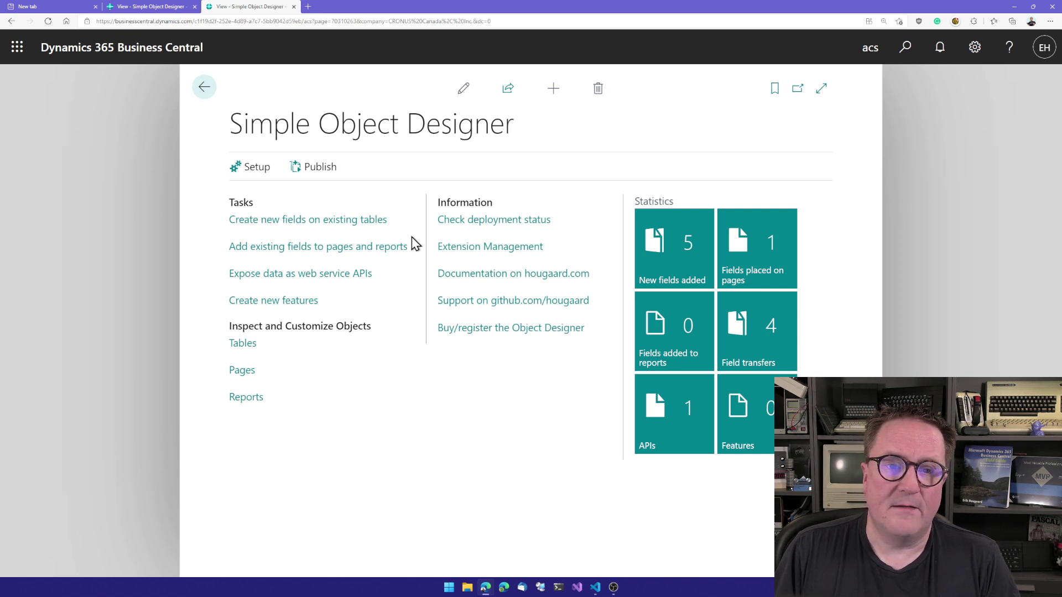
pyautogui.click(316, 222)
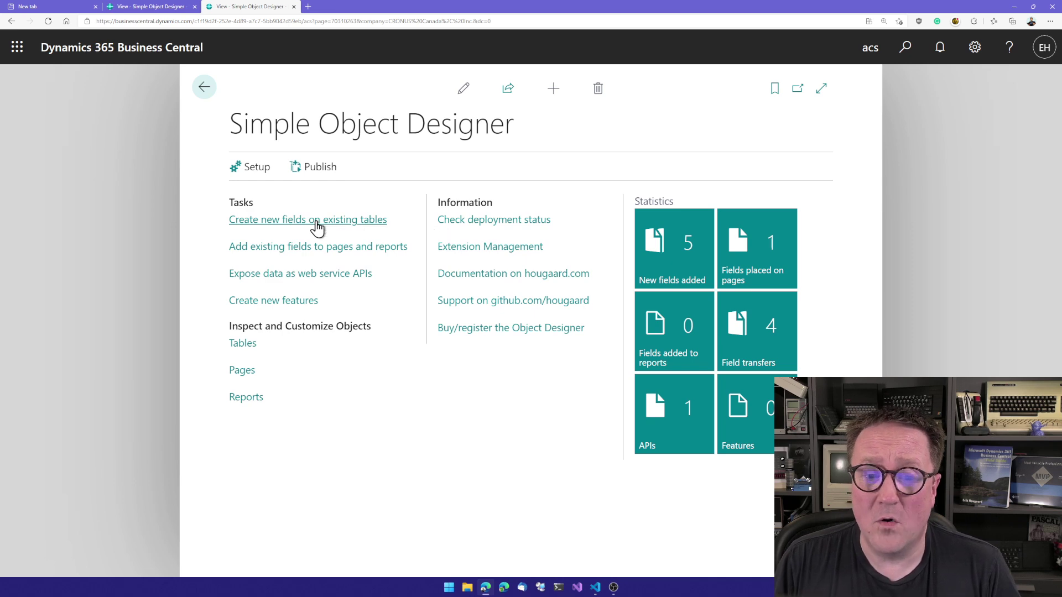
pyautogui.press('Escape')
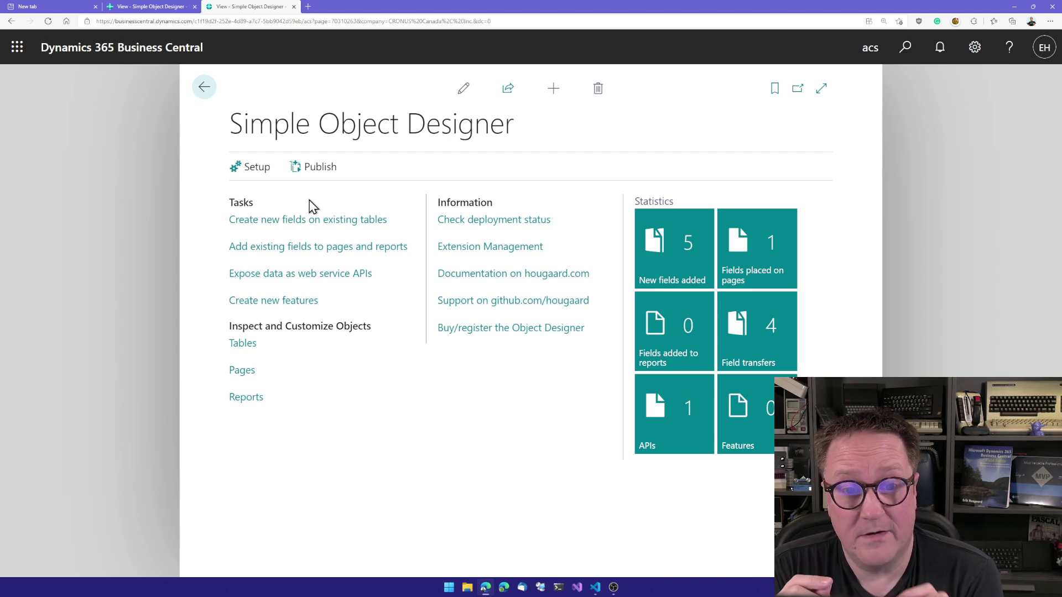
# Download the extension source from Setup as Introduction App1.0.0.2.zip and open the archive.
pyautogui.click(253, 171)
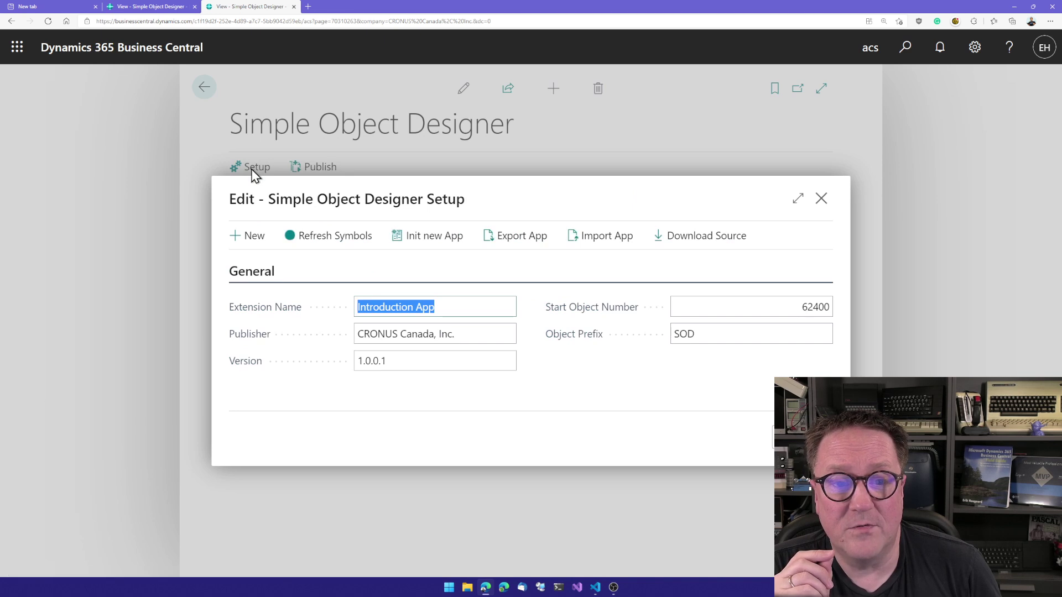
pyautogui.click(688, 238)
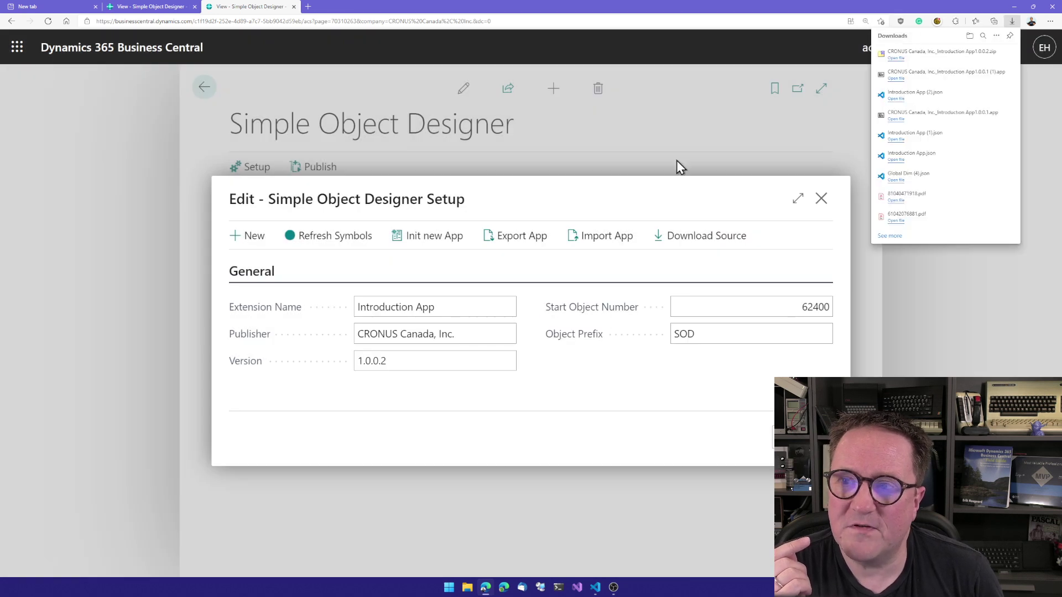
pyautogui.click(896, 59)
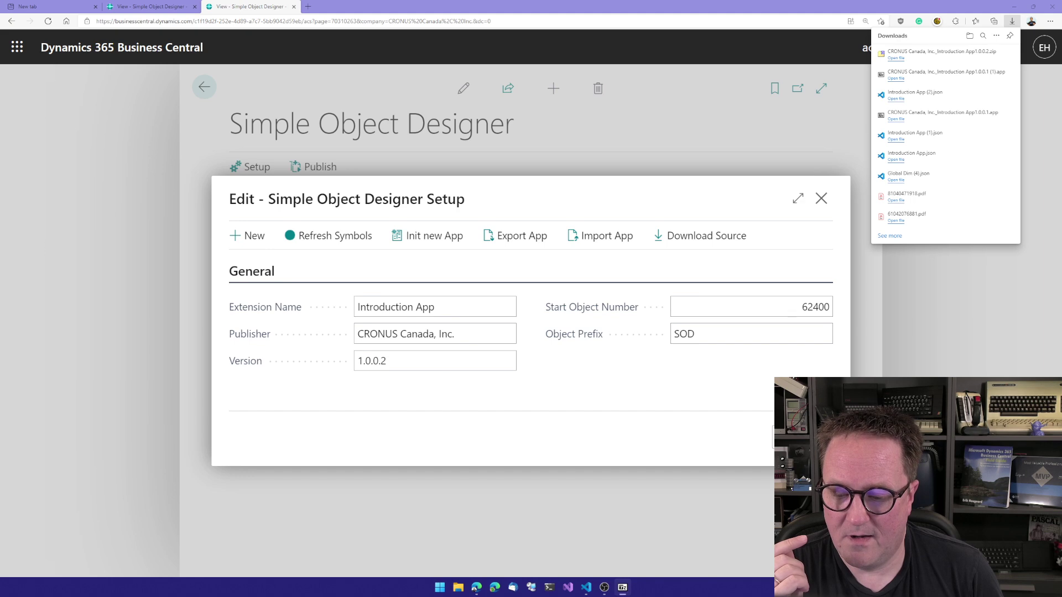
pyautogui.moveTo(626, 326); pyautogui.dragTo(575, 116)
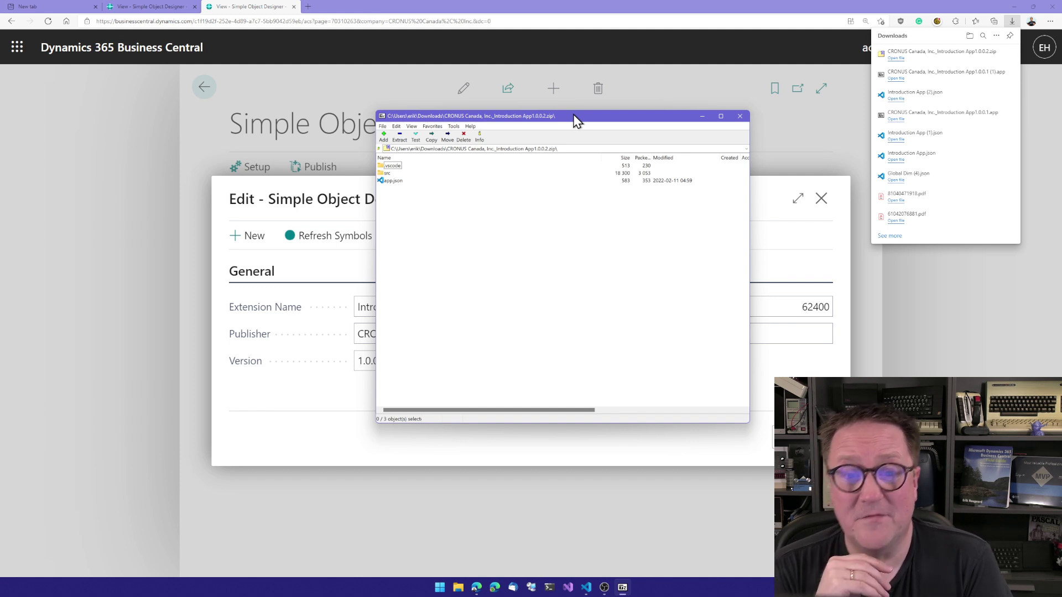
# Browse the archive's src and API folders, go back up to src, and close 7-Zip.
pyautogui.press('Down')
pyautogui.press('Return')
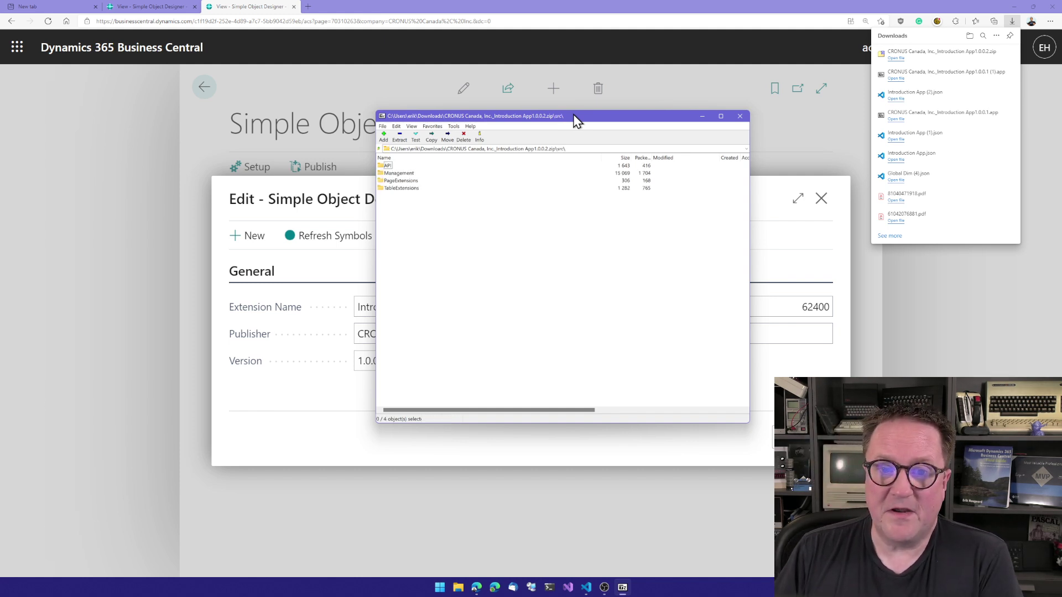
pyautogui.press('Down')
pyautogui.press('Return')
pyautogui.press('Down')
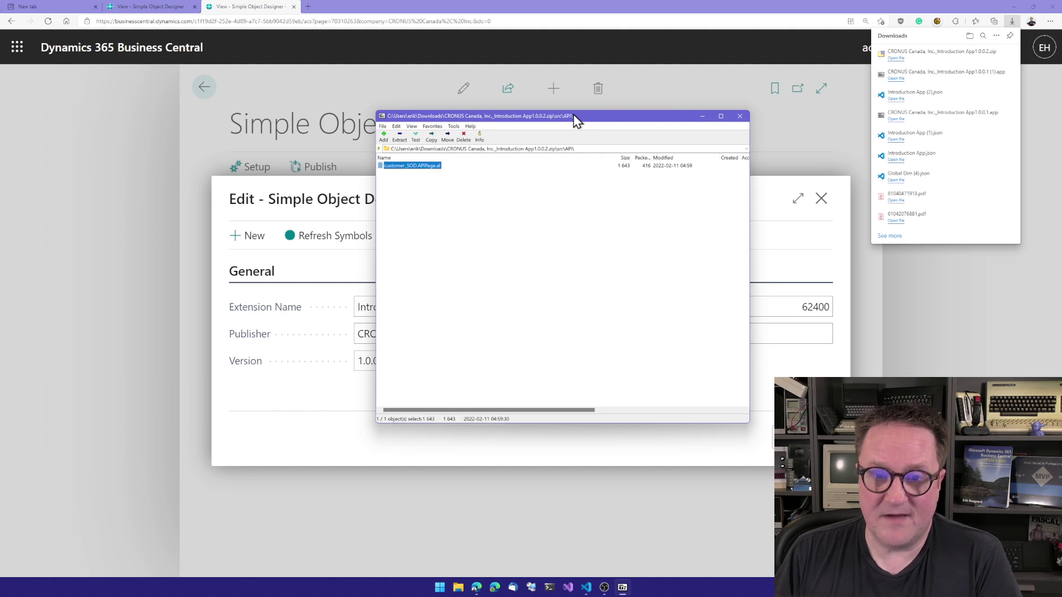
pyautogui.press('BackSpace')
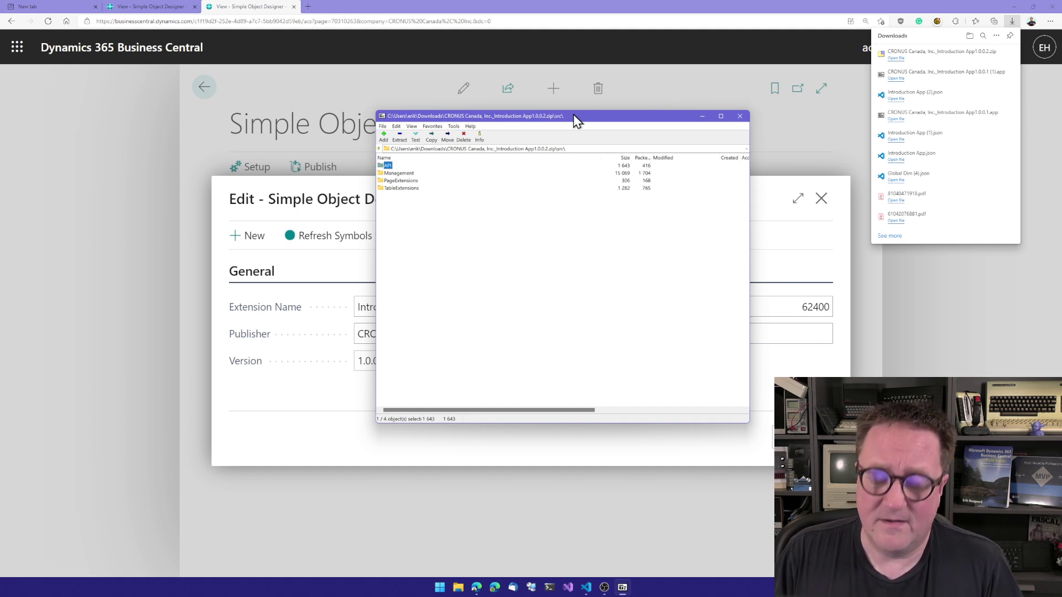
pyautogui.hotkey('alt', 'F4')
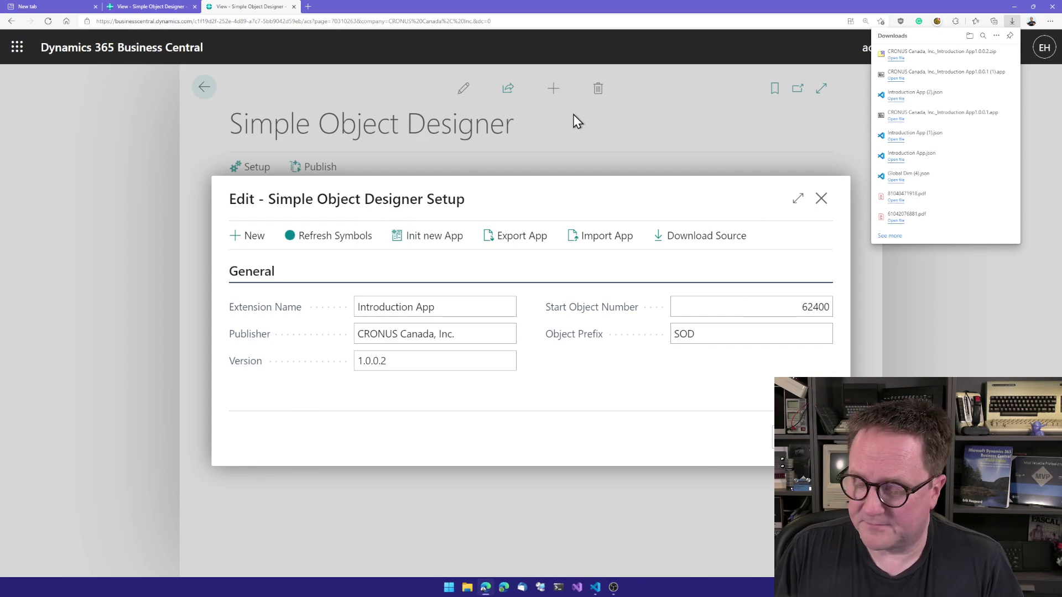